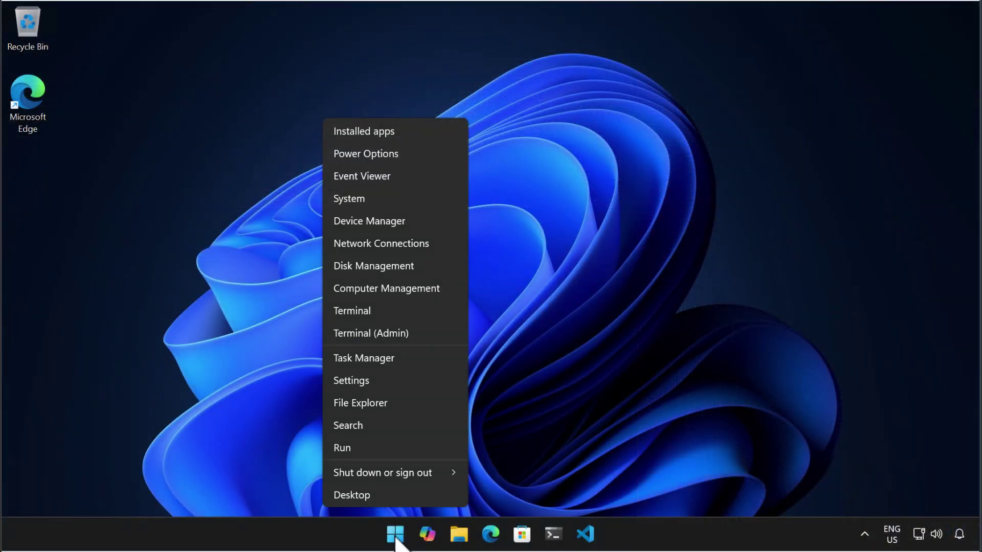
# Launch Disk Management from the Win+X quick-link menu
pyautogui.click(379, 273)
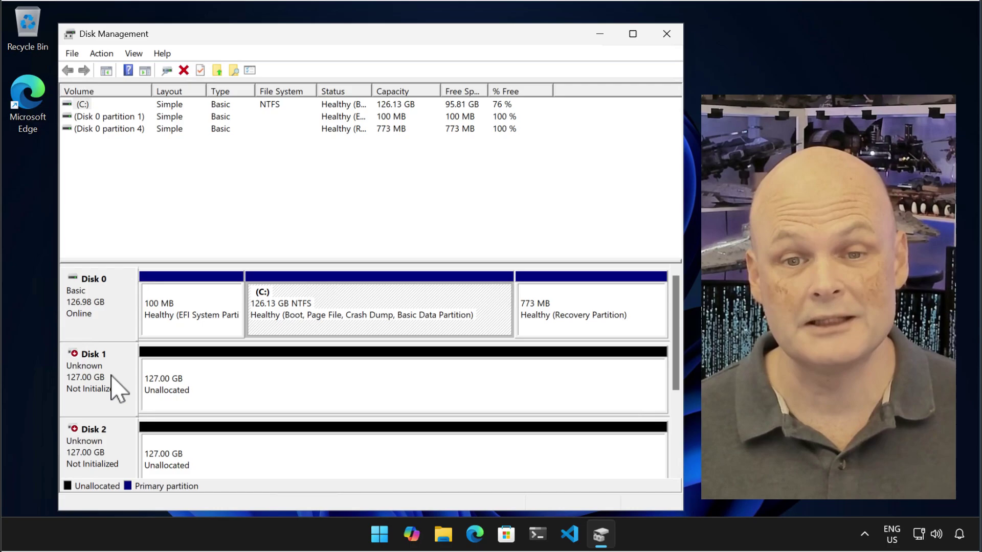
# Initialize Disk 1 alone with the MBR partition style
pyautogui.rightClick(114, 385)
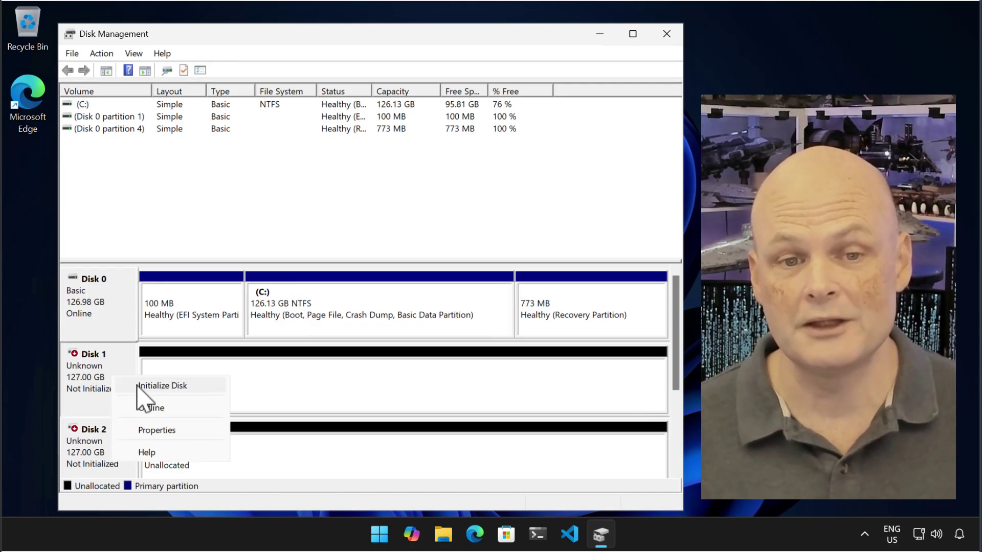
pyautogui.click(139, 386)
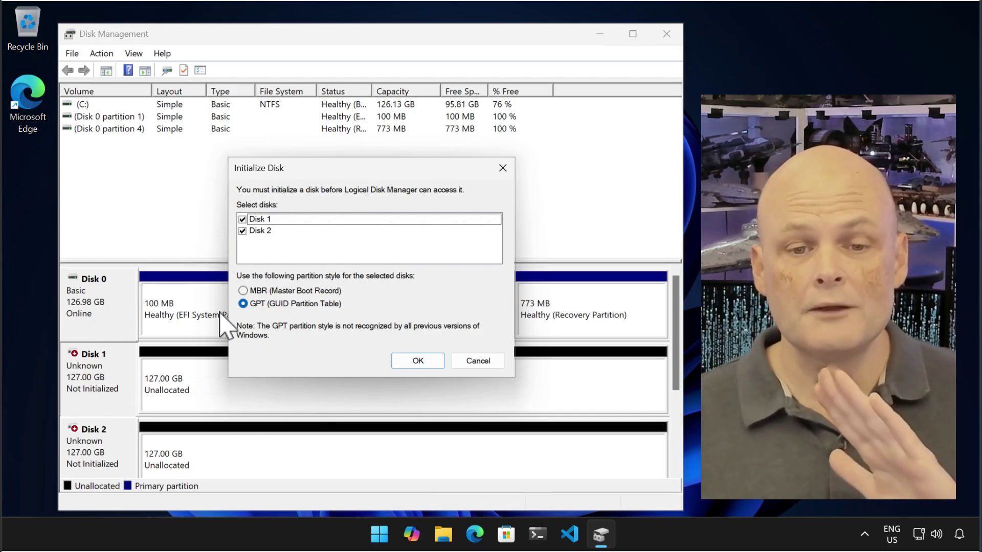
pyautogui.click(242, 231)
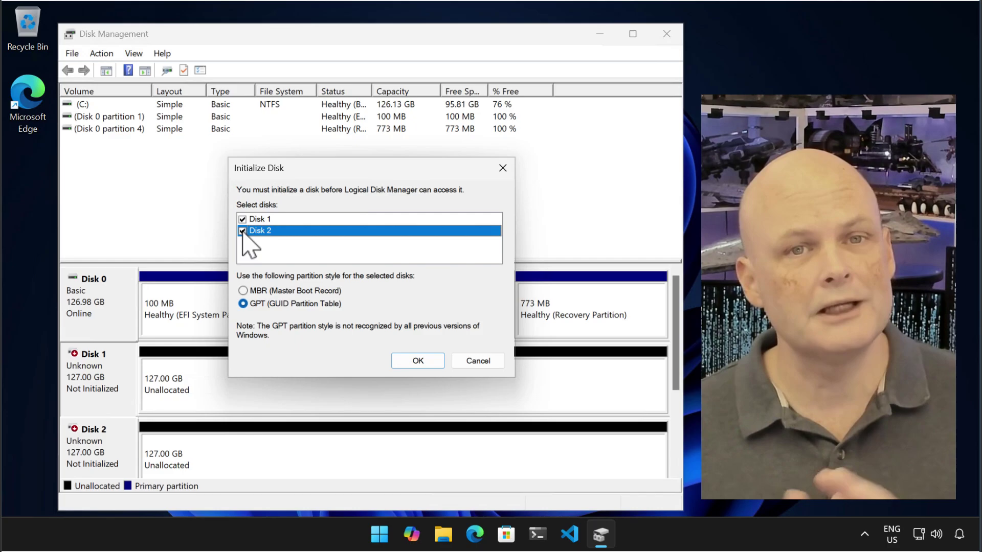
pyautogui.click(243, 290)
pyautogui.click(417, 361)
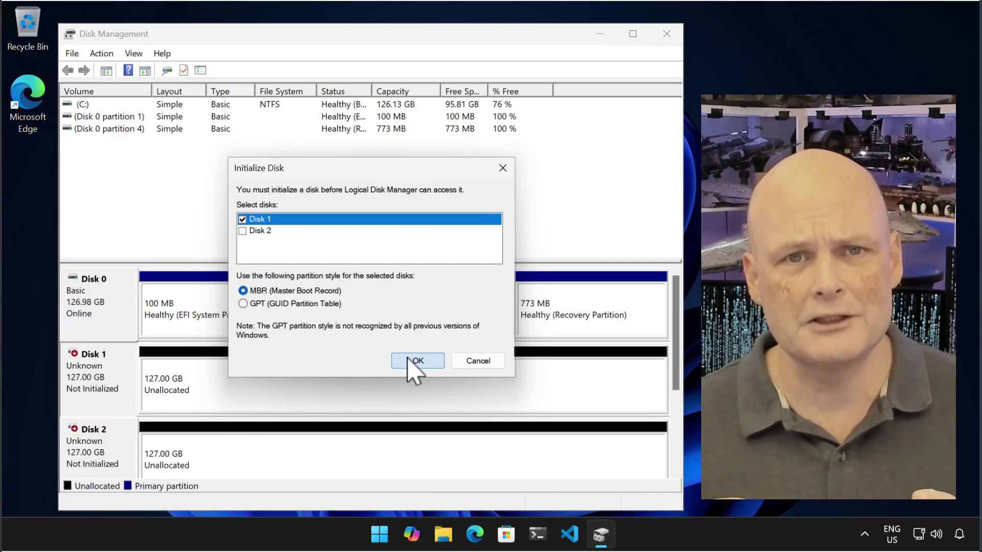
# Initialize Disk 2 with the GPT partition style
pyautogui.rightClick(101, 434)
pyautogui.click(137, 381)
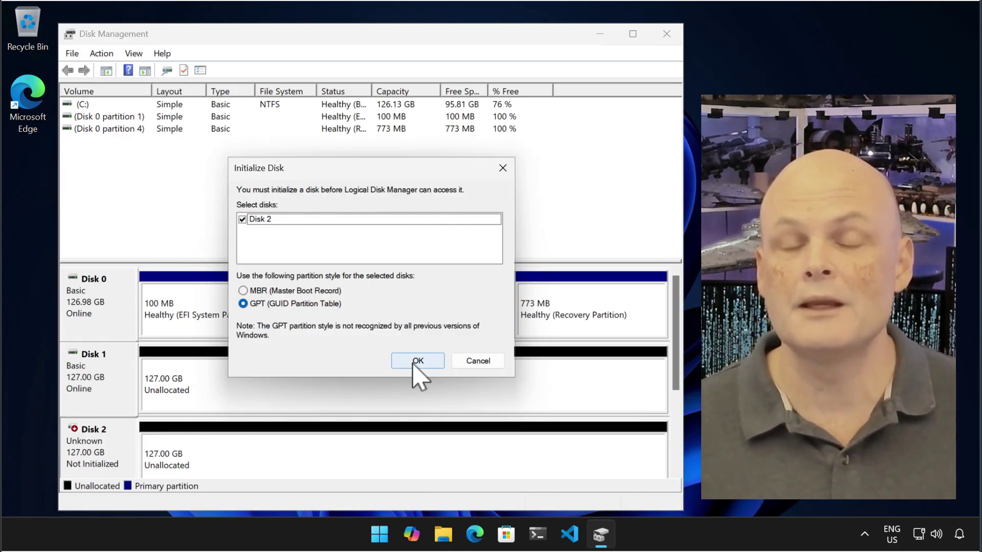
pyautogui.click(404, 365)
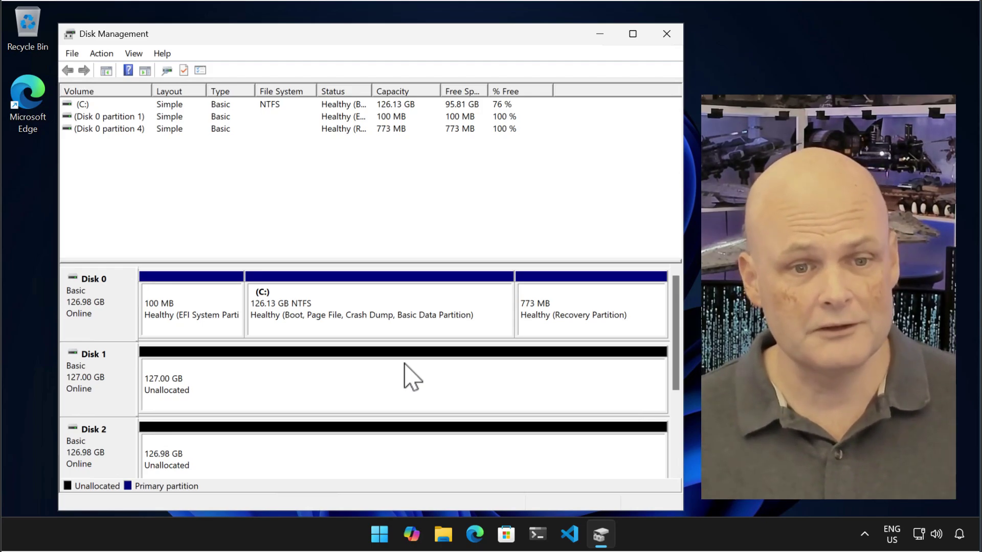
# Convert Disk 1 from MBR to the GPT partition style
pyautogui.click(99, 394)
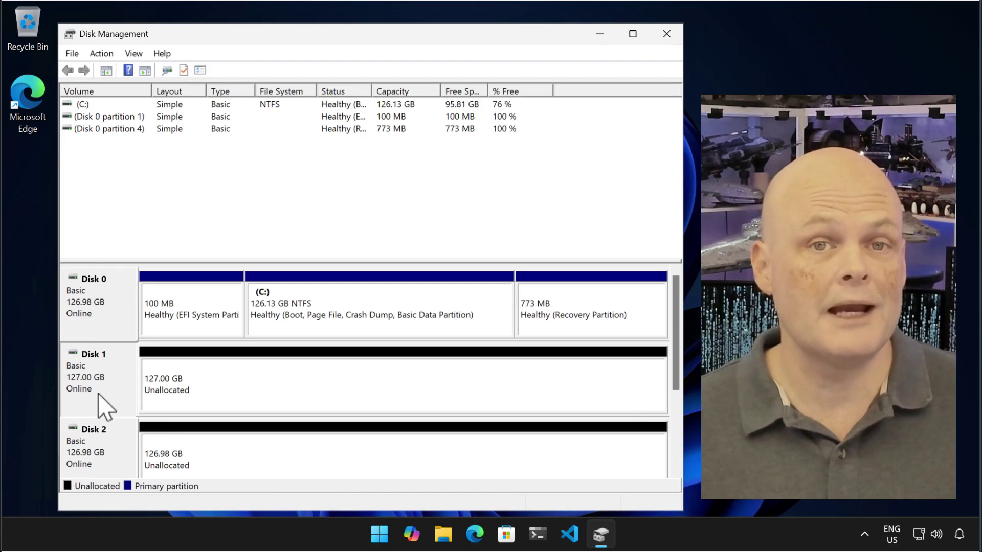
pyautogui.rightClick(98, 395)
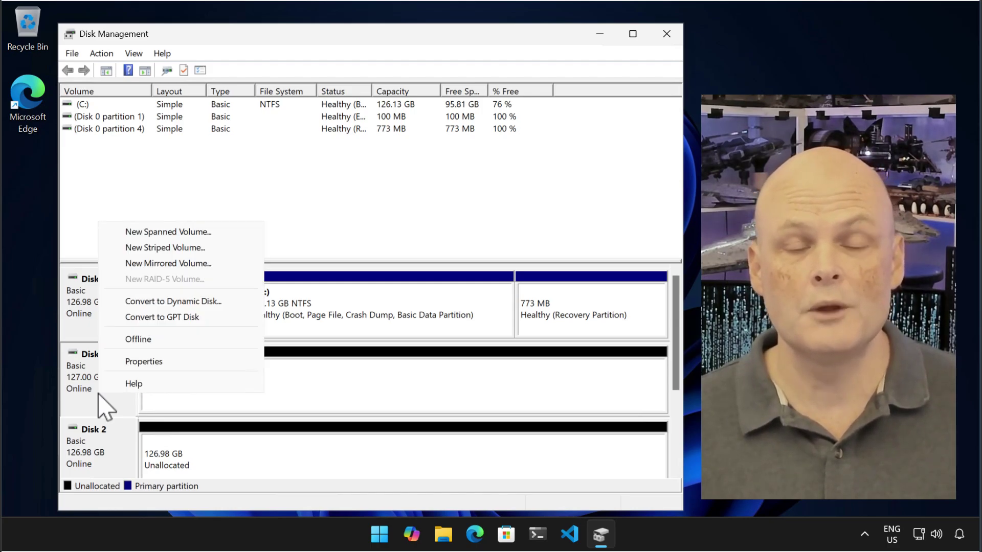
pyautogui.click(128, 318)
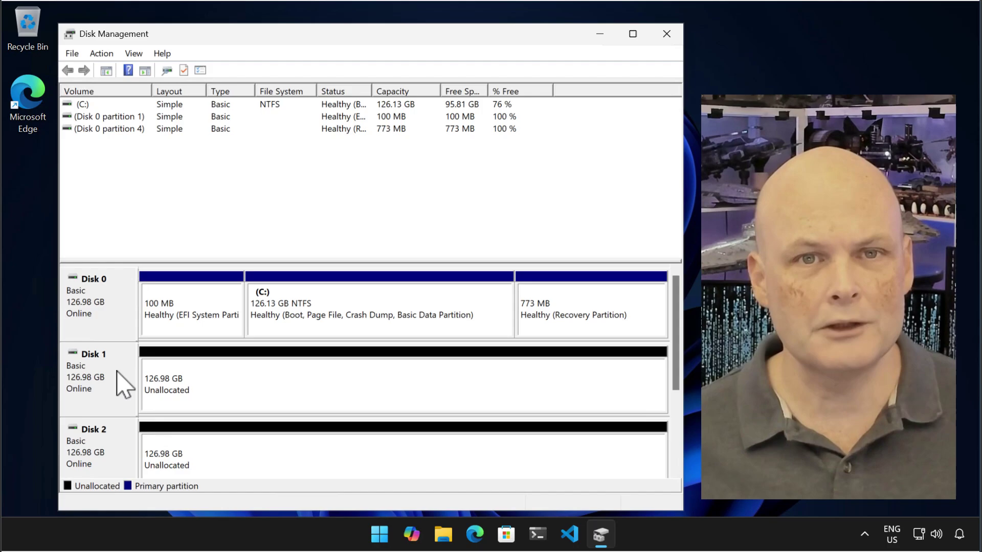
# Start a new simple volume on Disk 1 using the full 130030 MB and drive letter E
pyautogui.rightClick(197, 387)
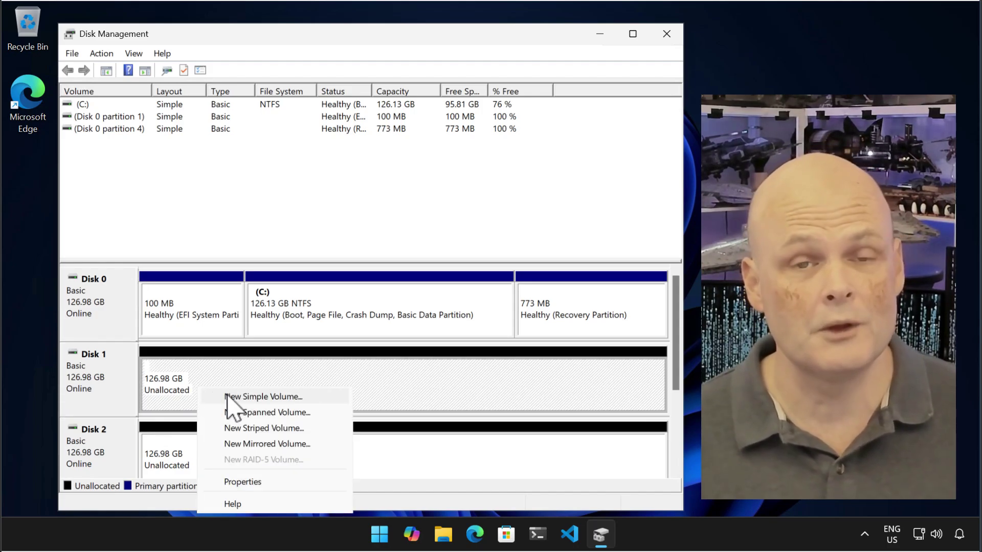
pyautogui.click(240, 398)
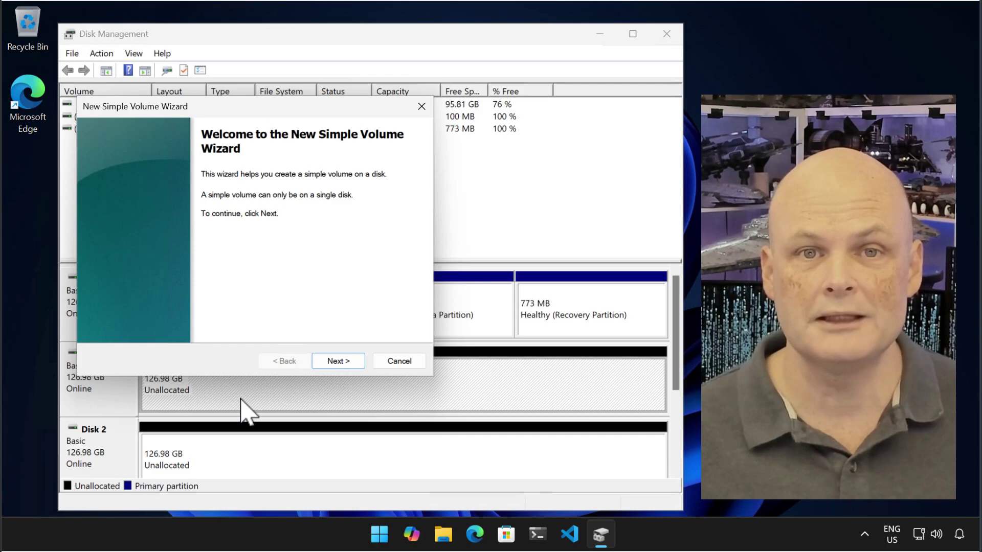
pyautogui.click(336, 362)
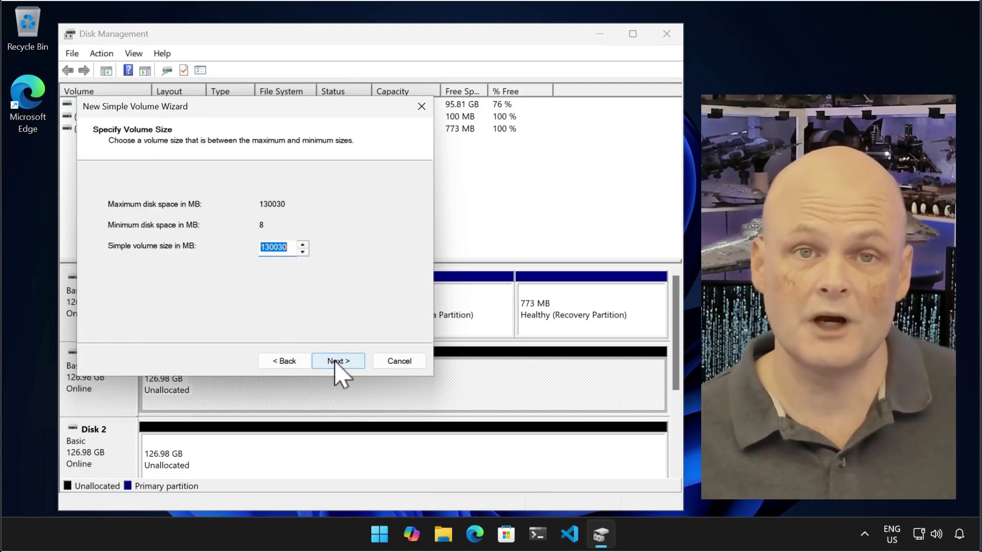
pyautogui.click(336, 361)
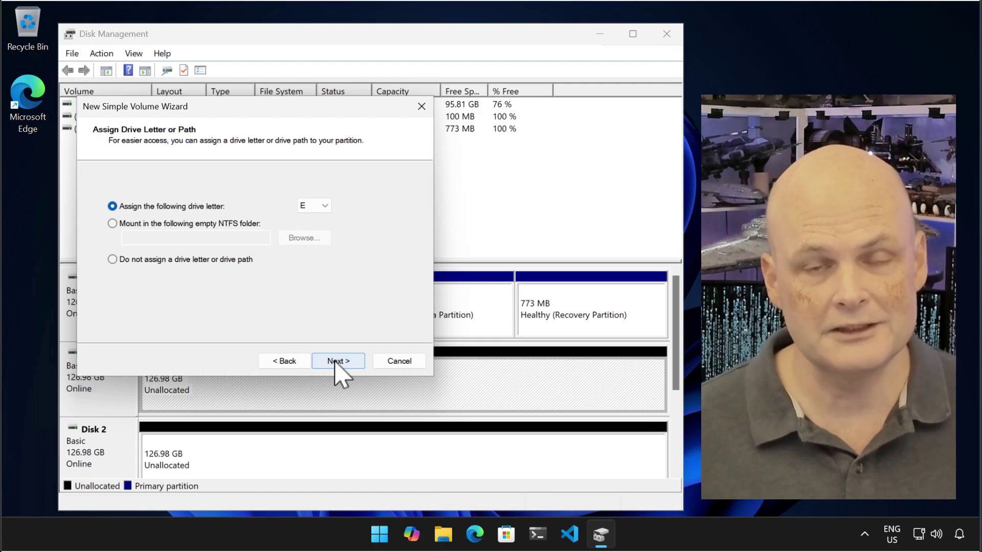
pyautogui.click(336, 362)
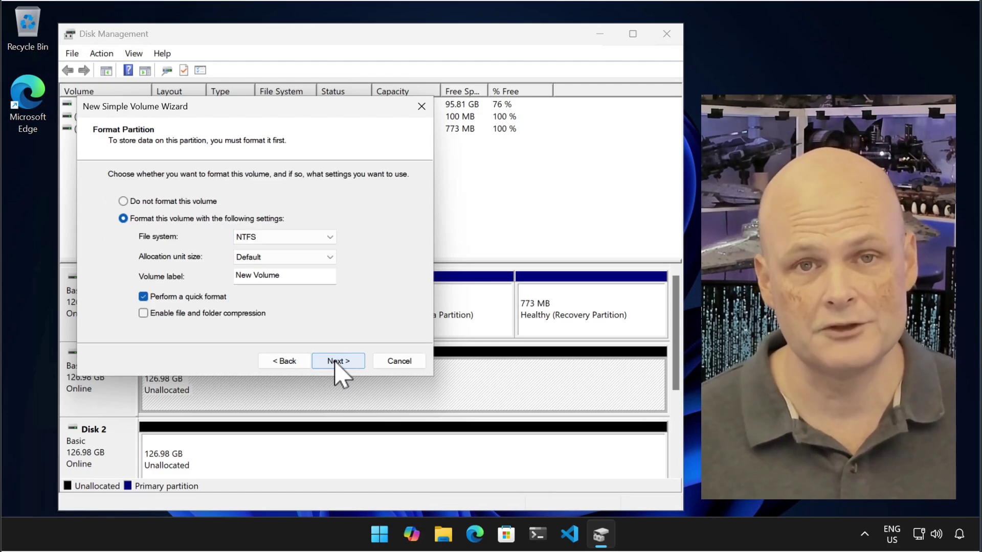
# Format it NTFS labelled 'VolumeSecundus', finish, and check drive E: in File Explorer
pyautogui.click(331, 237)
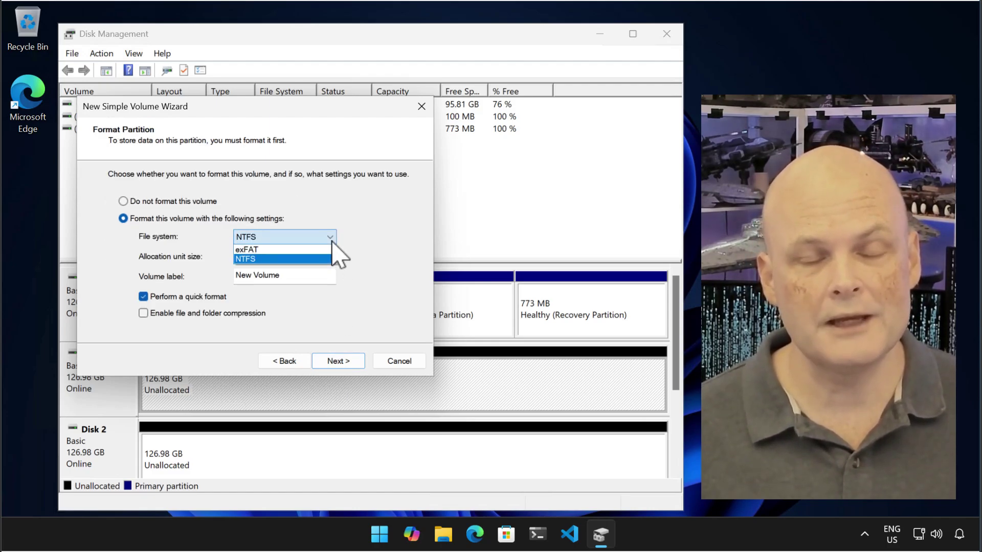
pyautogui.click(330, 258)
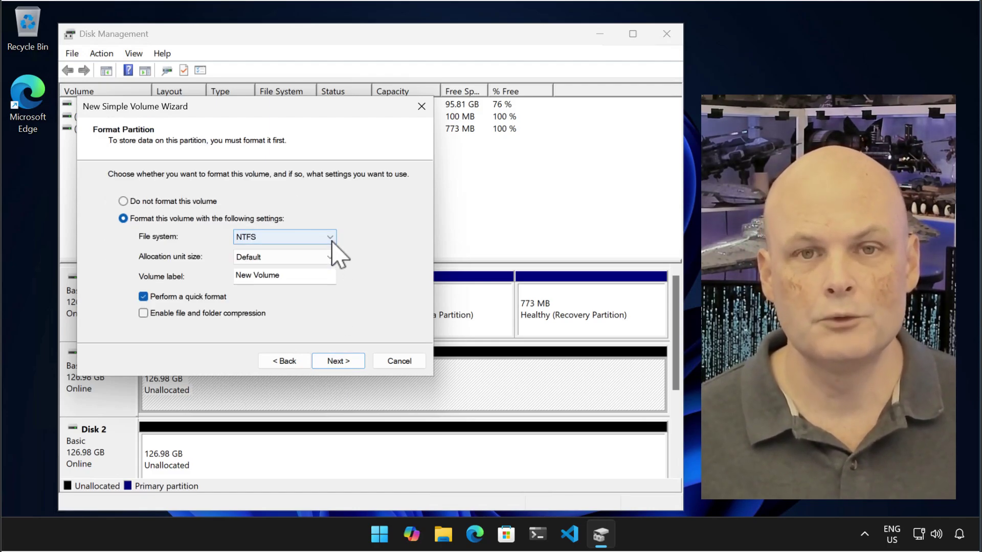
pyautogui.click(311, 279)
pyautogui.hotkey('ctrl', 'a')
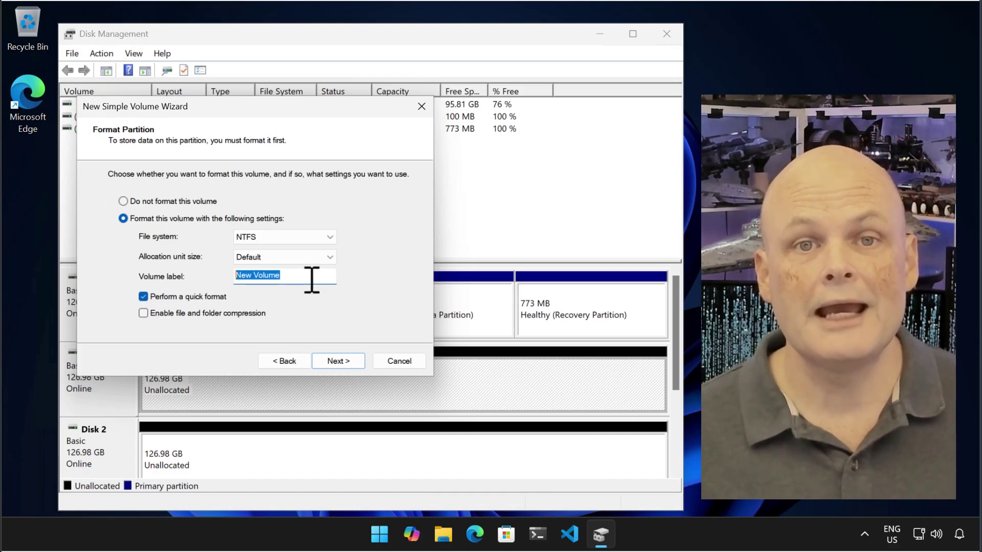
pyautogui.write('Volume')
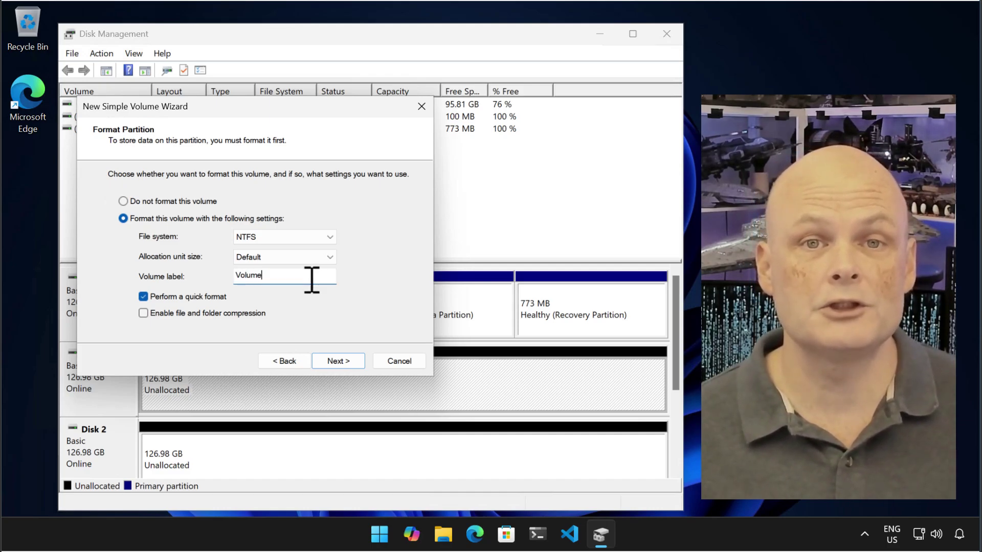
pyautogui.write('Secundus')
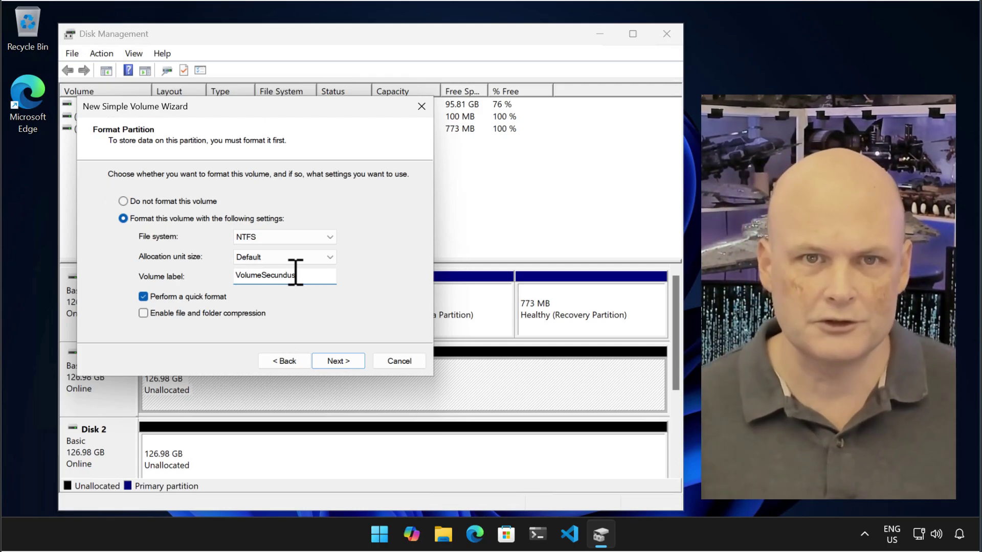
pyautogui.click(346, 360)
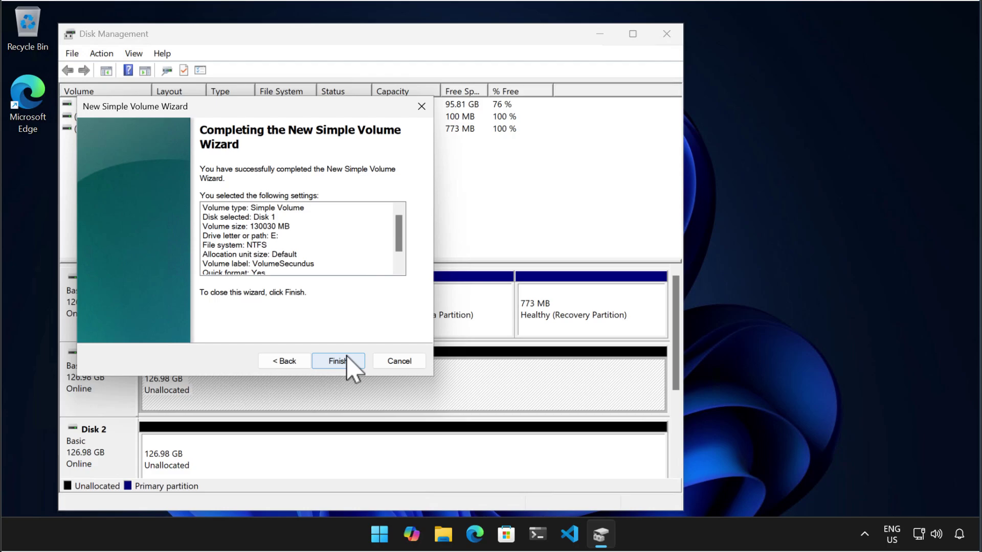
pyautogui.click(338, 360)
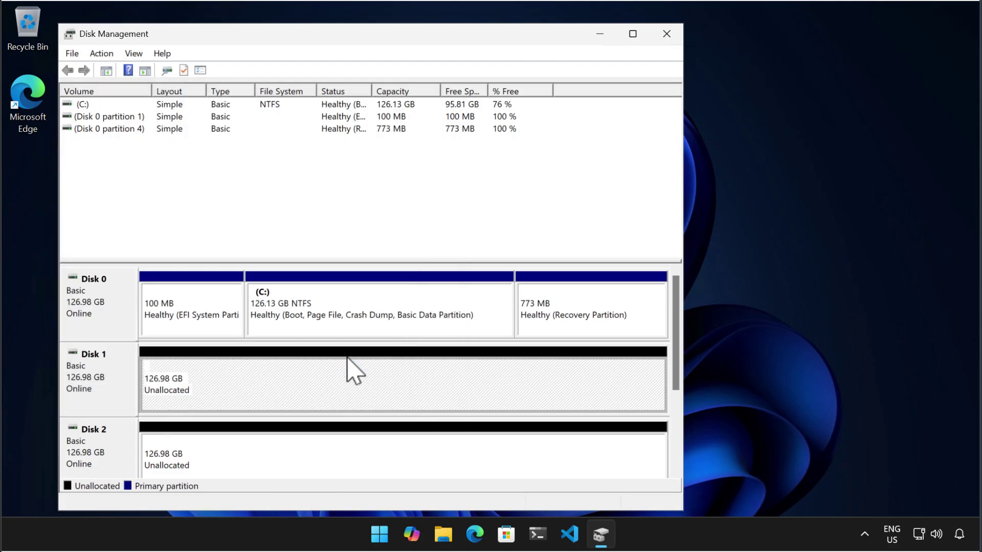
pyautogui.click(443, 535)
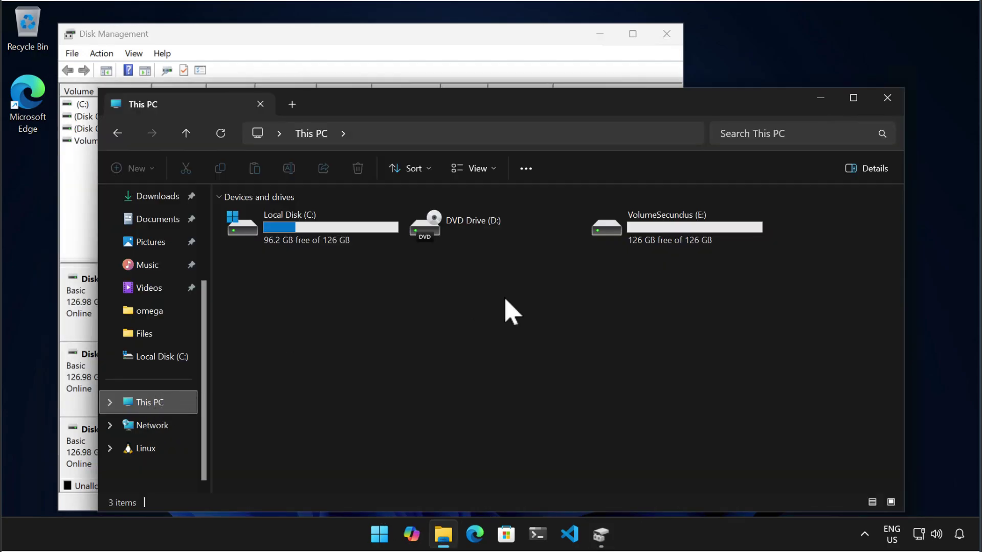
pyautogui.click(887, 98)
# Delete the VolumeSecundus (E:) volume on Disk 1, confirming the data loss
pyautogui.click(283, 383)
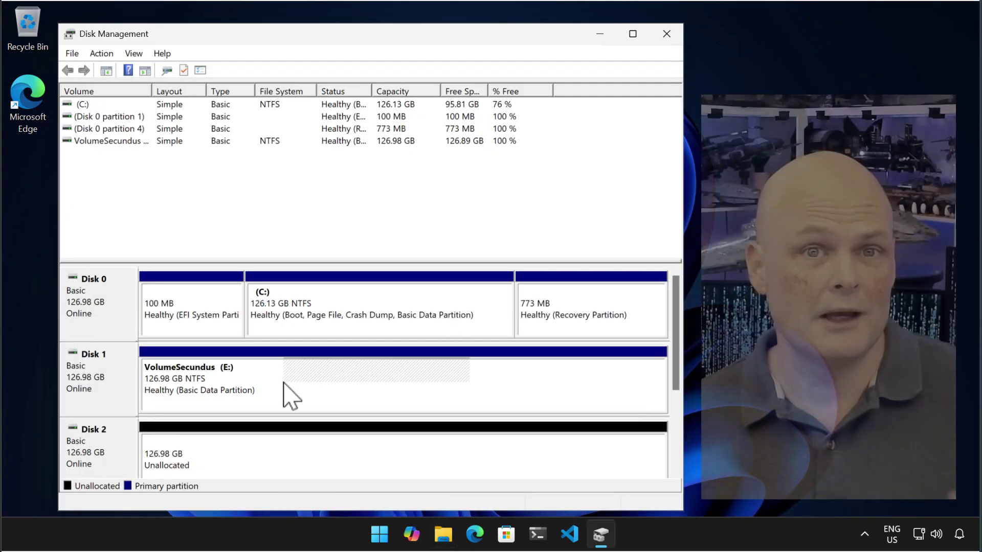
pyautogui.rightClick(284, 384)
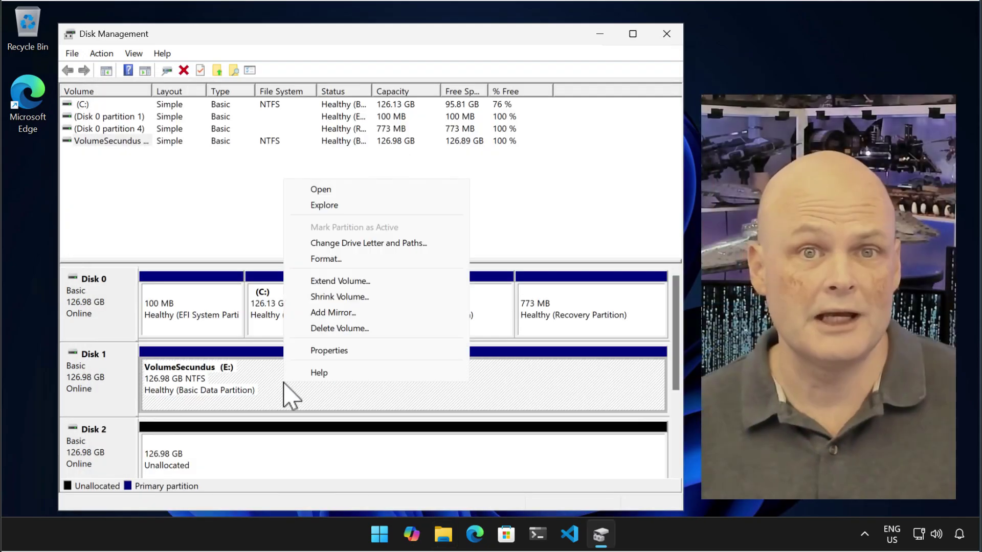
pyautogui.click(314, 329)
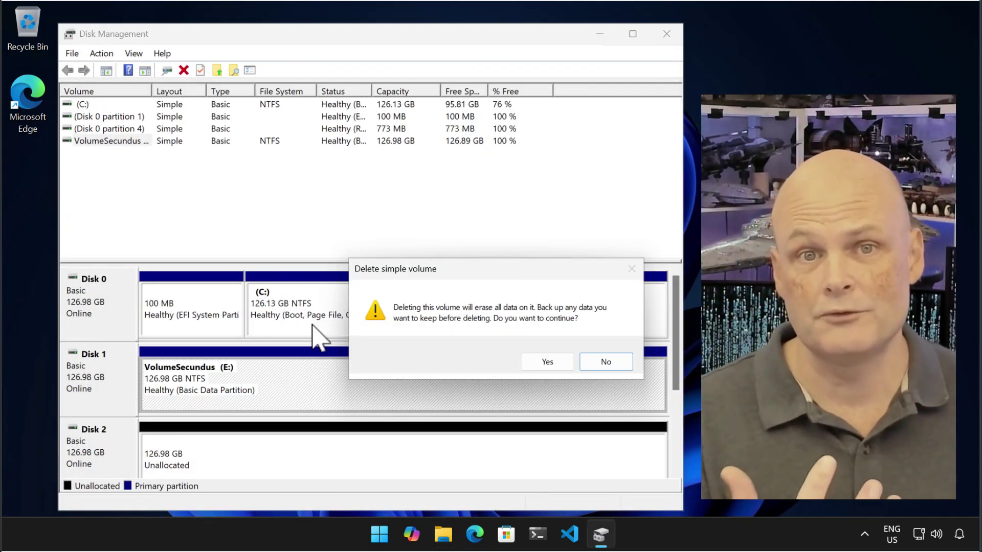
pyautogui.click(546, 368)
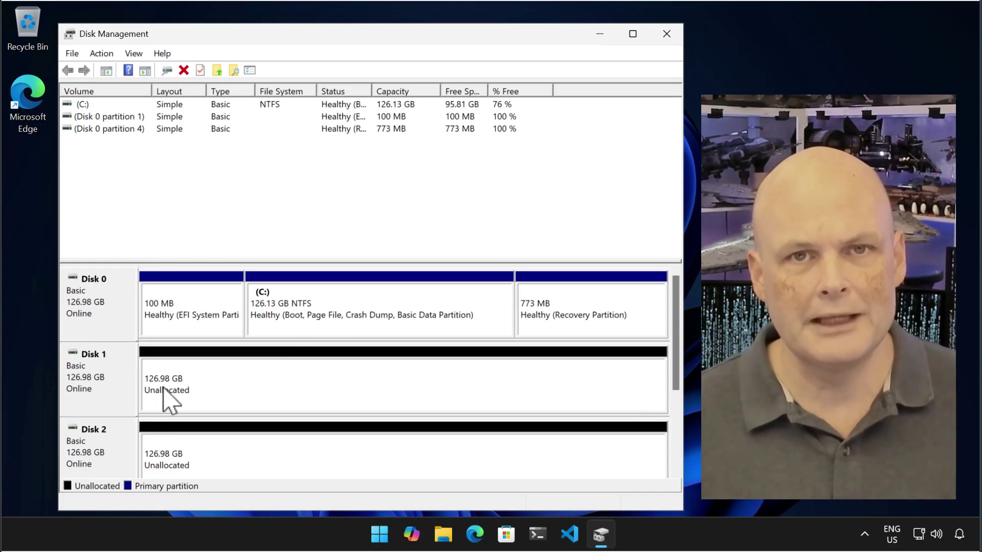
pyautogui.click(203, 386)
pyautogui.rightClick(203, 386)
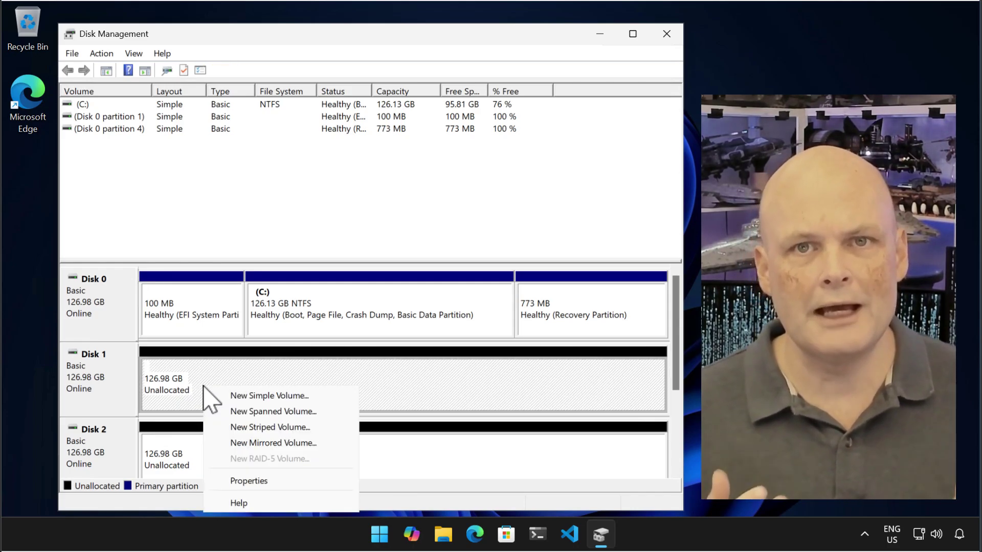
pyautogui.click(261, 412)
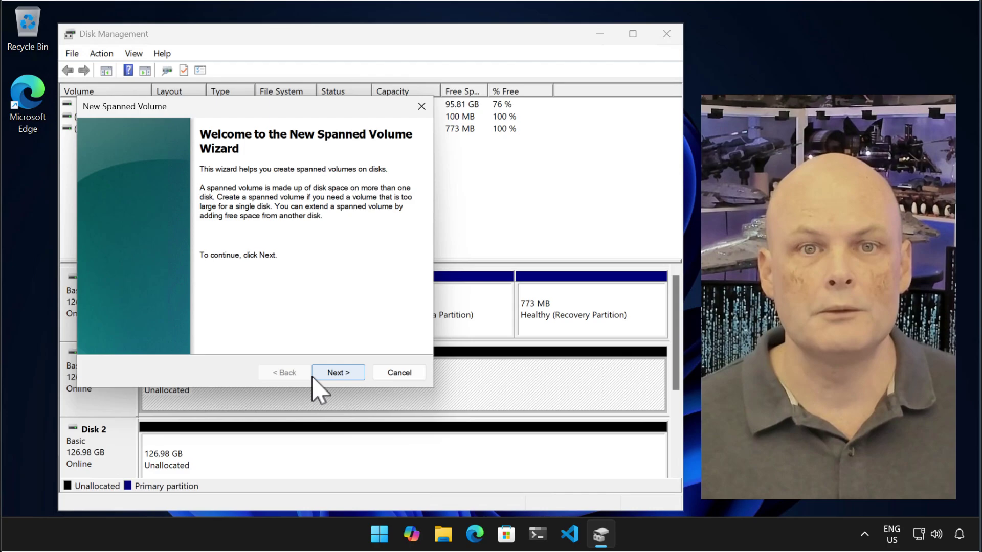
pyautogui.click(333, 373)
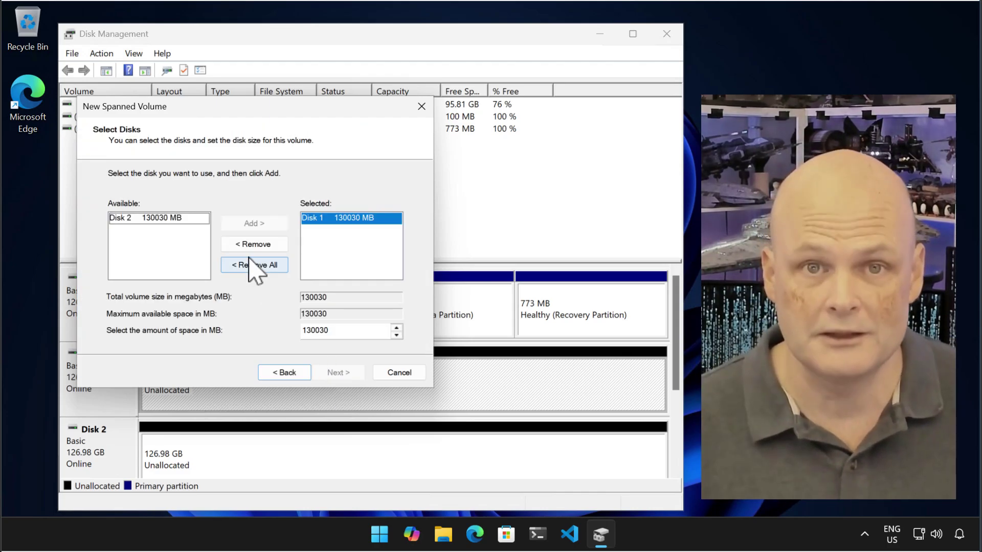
pyautogui.click(185, 218)
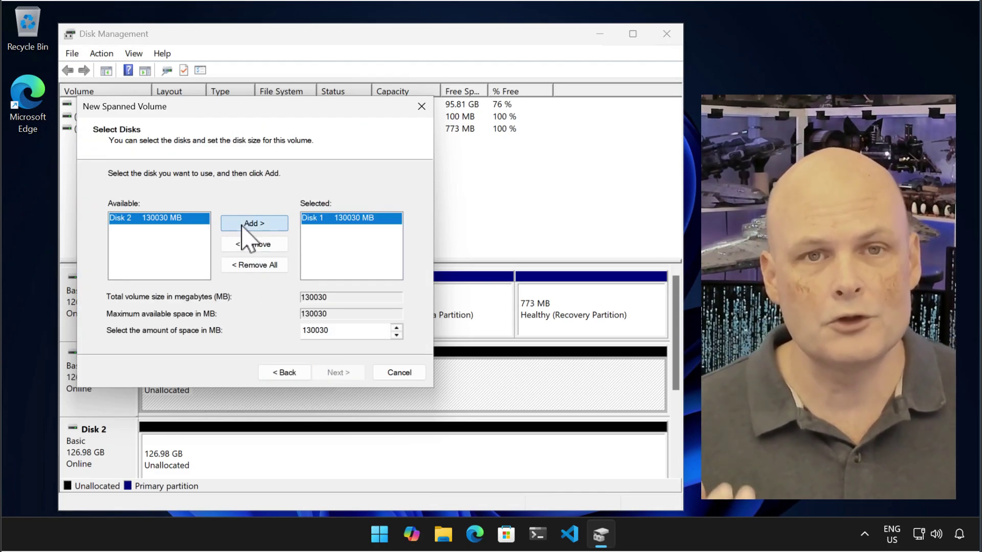
pyautogui.click(254, 223)
pyautogui.click(325, 373)
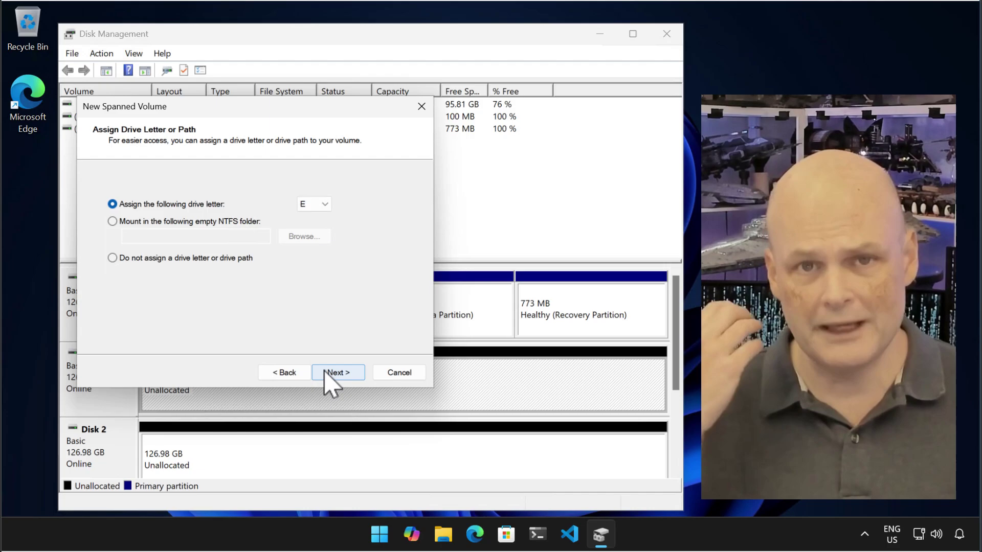
pyautogui.click(328, 373)
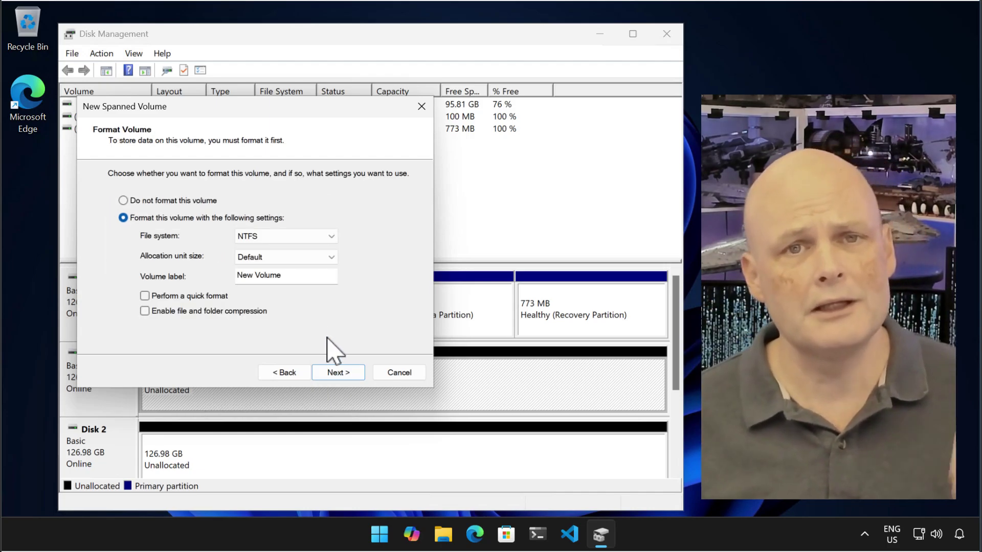
pyautogui.click(296, 276)
pyautogui.hotkey('ctrl', 'a')
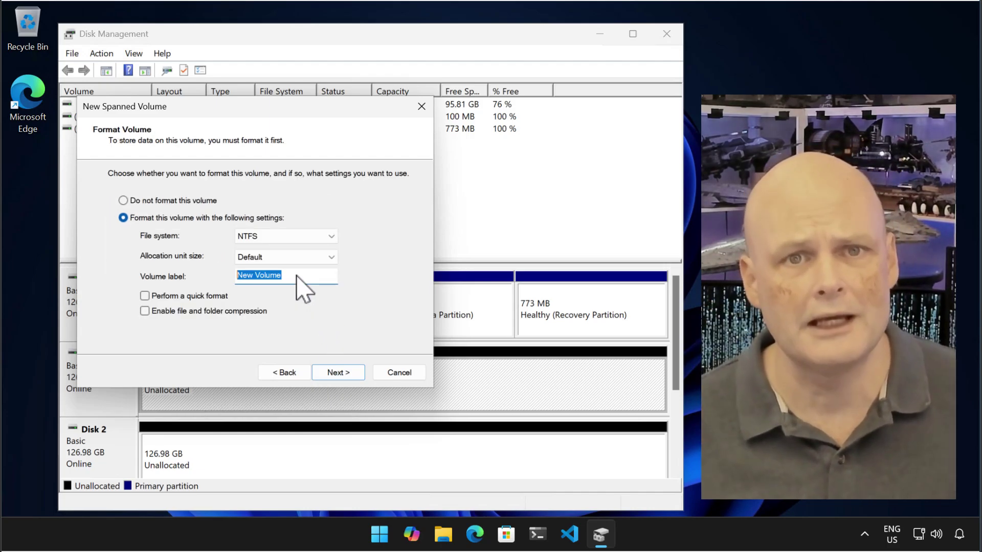
pyautogui.write('Spanned')
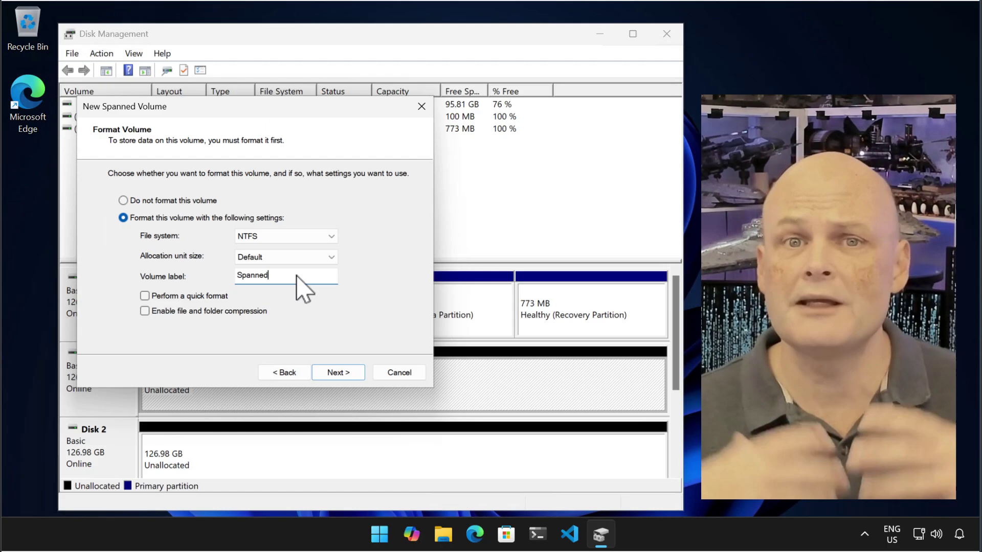
pyautogui.write('Volume')
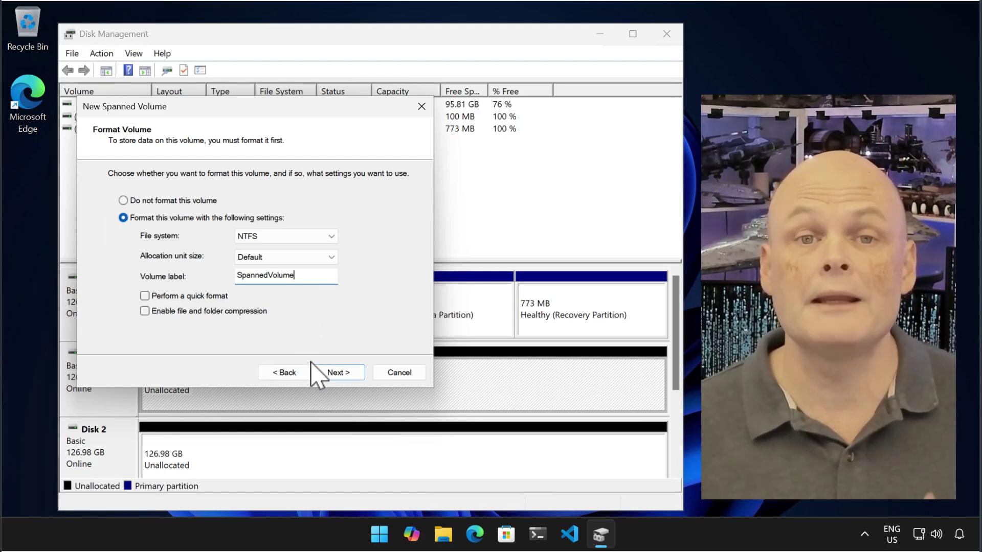
pyautogui.click(340, 373)
pyautogui.click(339, 373)
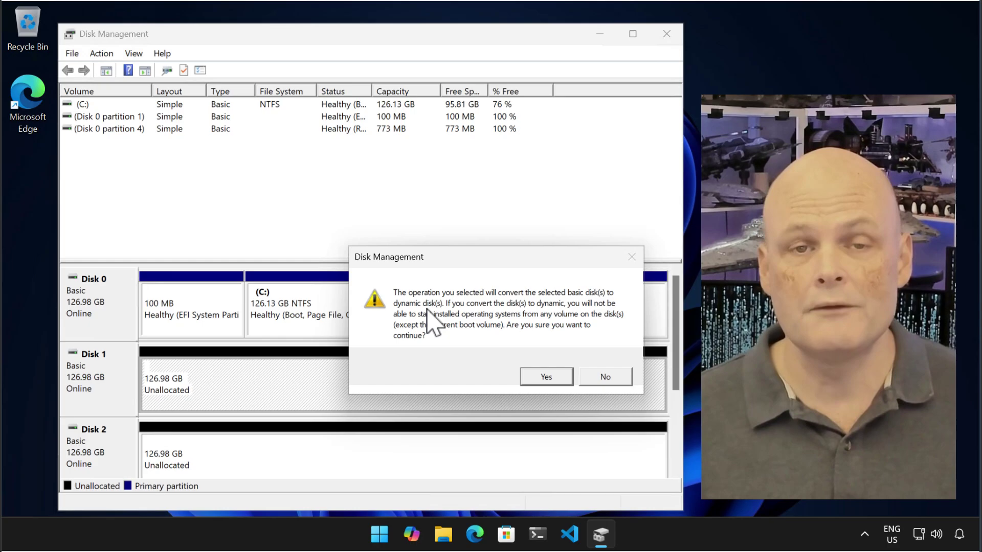
pyautogui.click(537, 379)
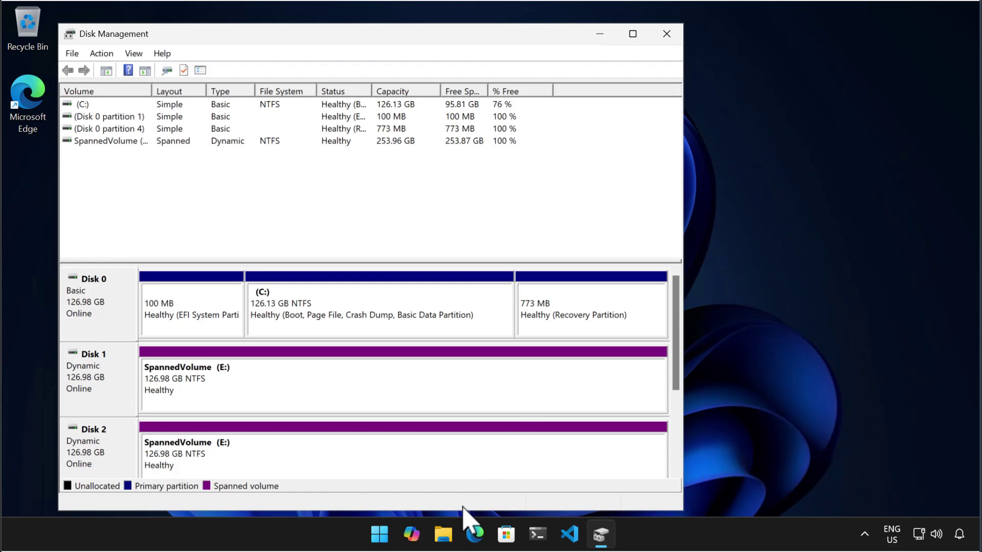
pyautogui.click(443, 534)
pyautogui.scroll(-3, 194, 439)
pyautogui.click(162, 404)
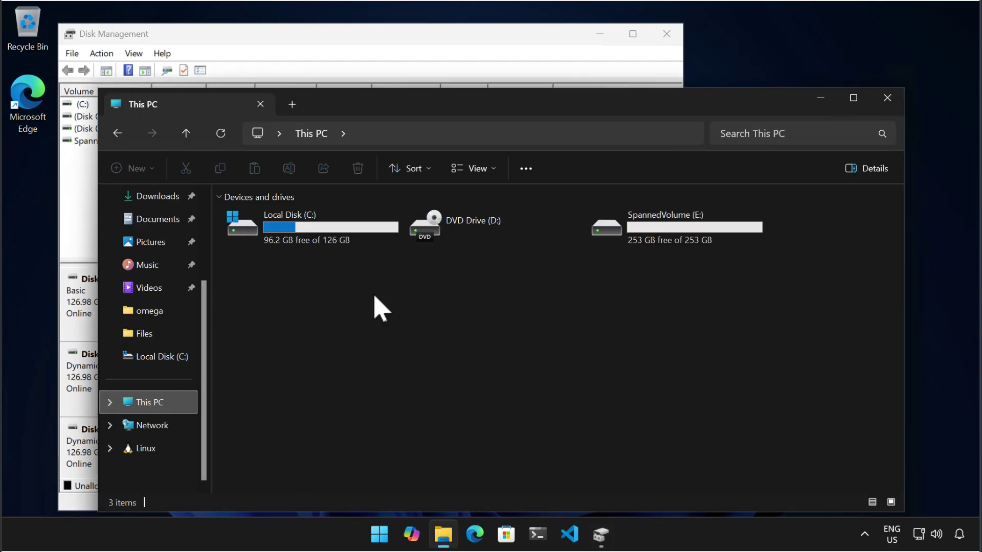
pyautogui.click(651, 242)
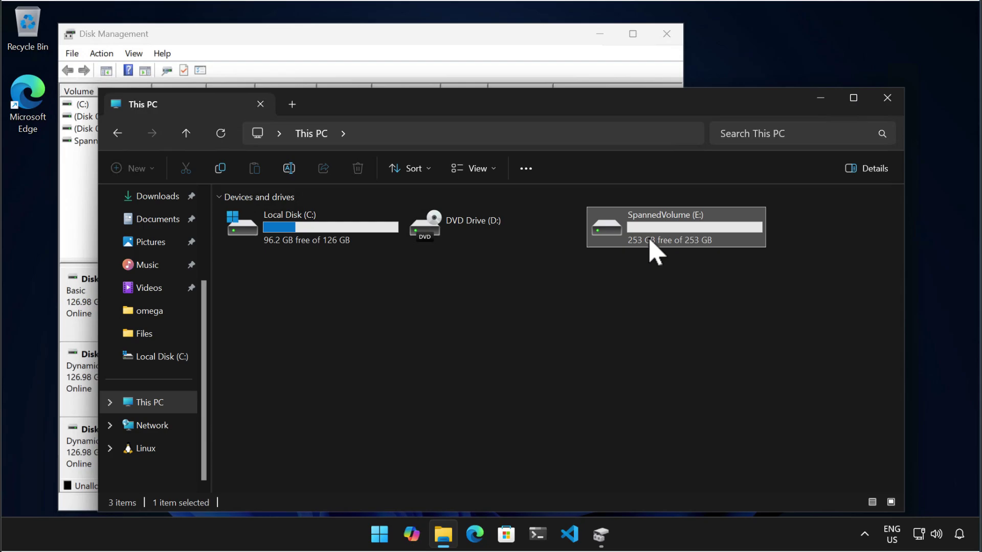
pyautogui.click(896, 102)
pyautogui.rightClick(409, 379)
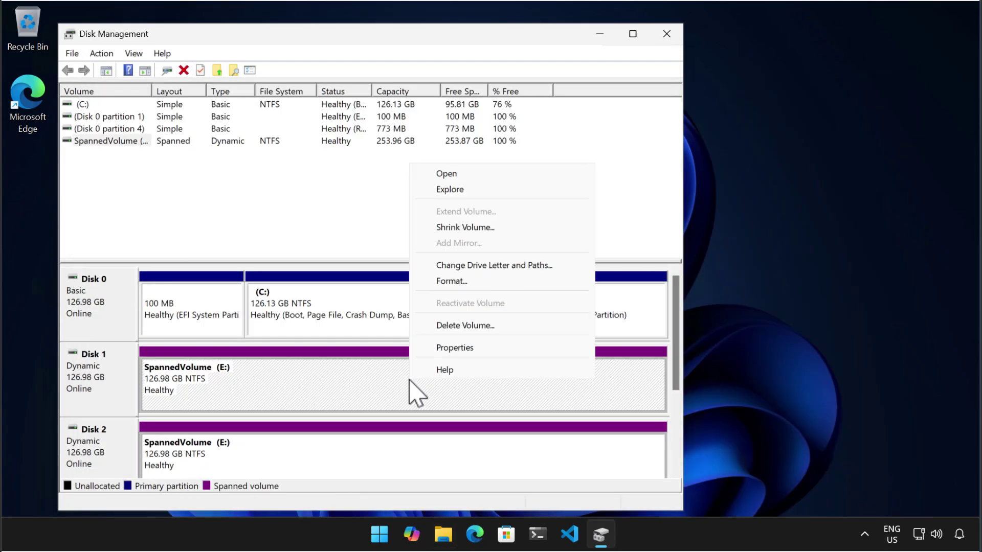
pyautogui.click(460, 327)
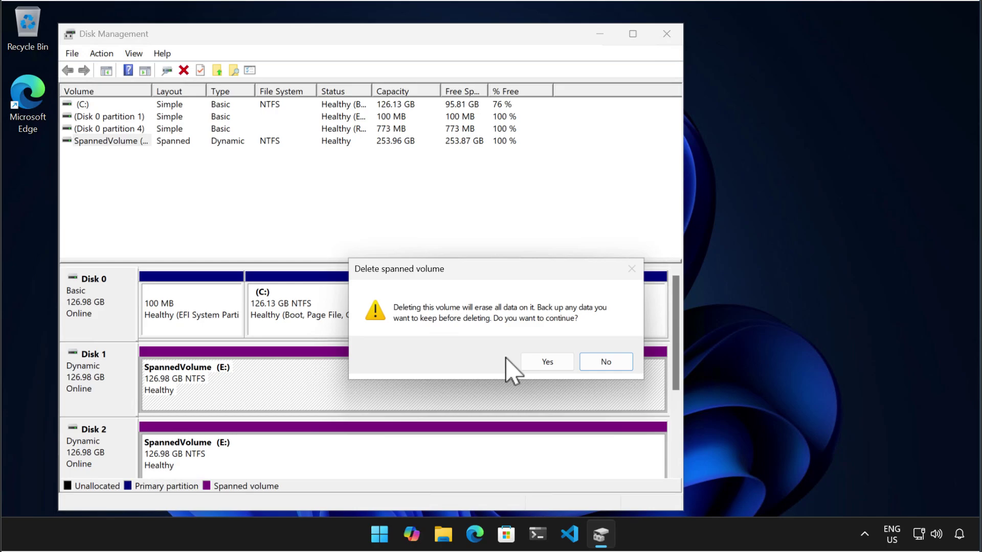
pyautogui.click(544, 364)
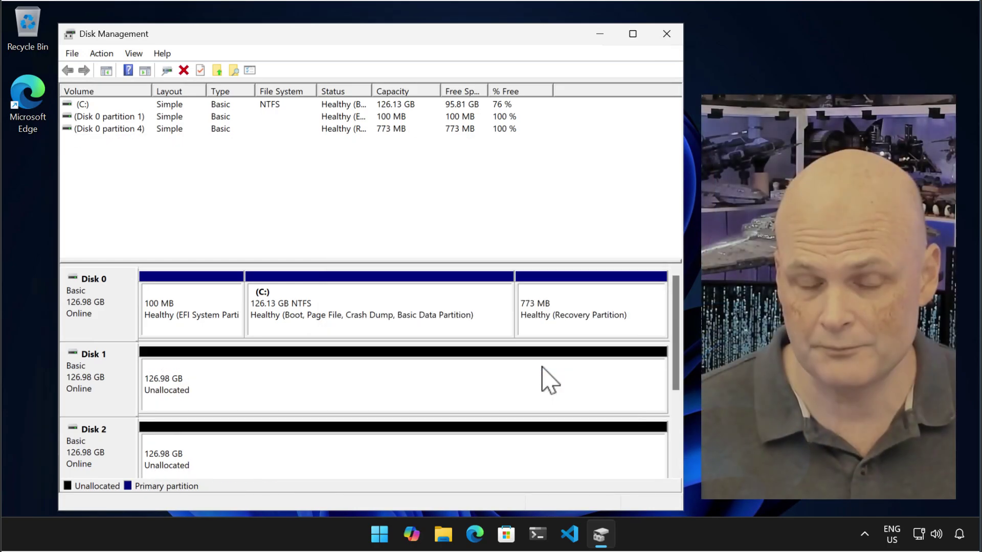
# Convert only Disk 0 to a dynamic disk, leaving Disk 1 basic
pyautogui.rightClick(107, 399)
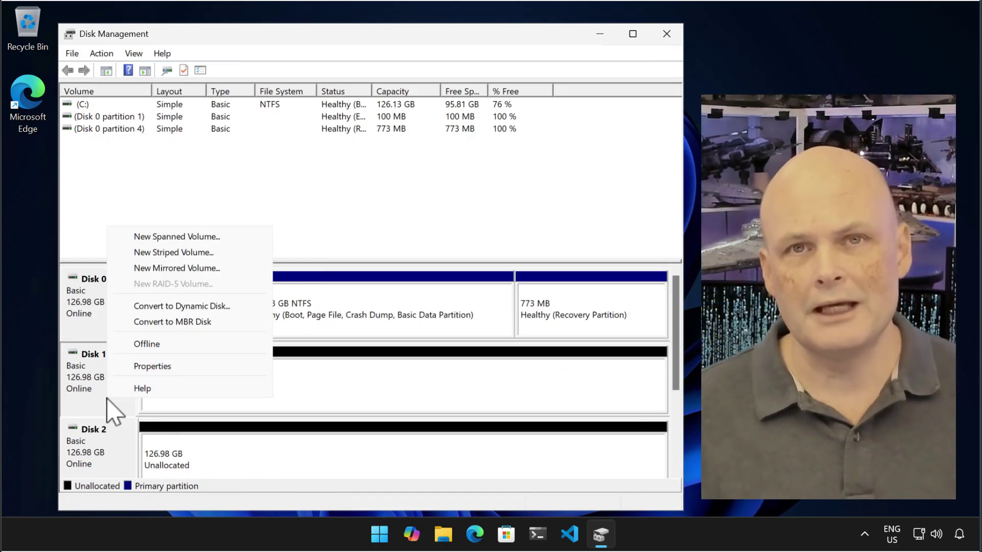
pyautogui.click(142, 307)
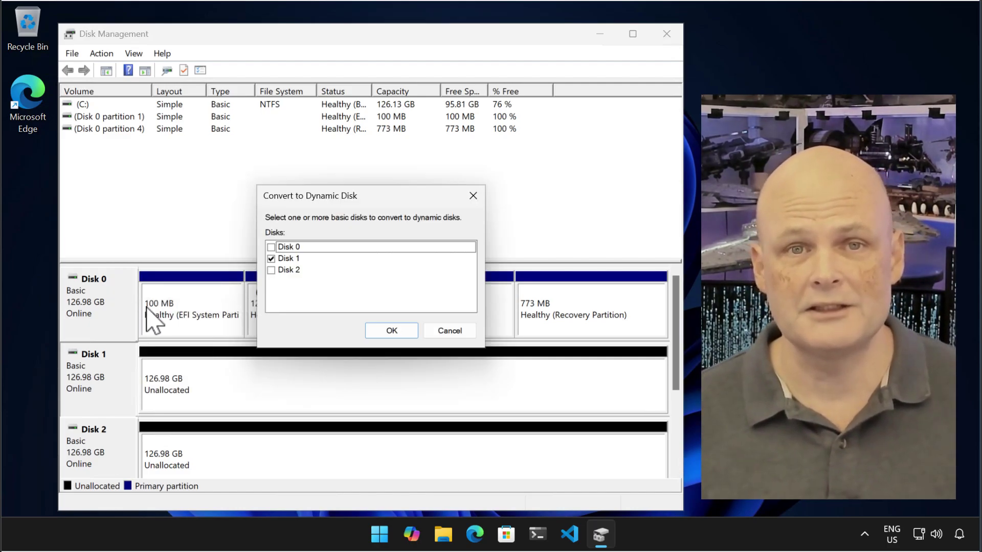
pyautogui.click(271, 258)
pyautogui.click(271, 247)
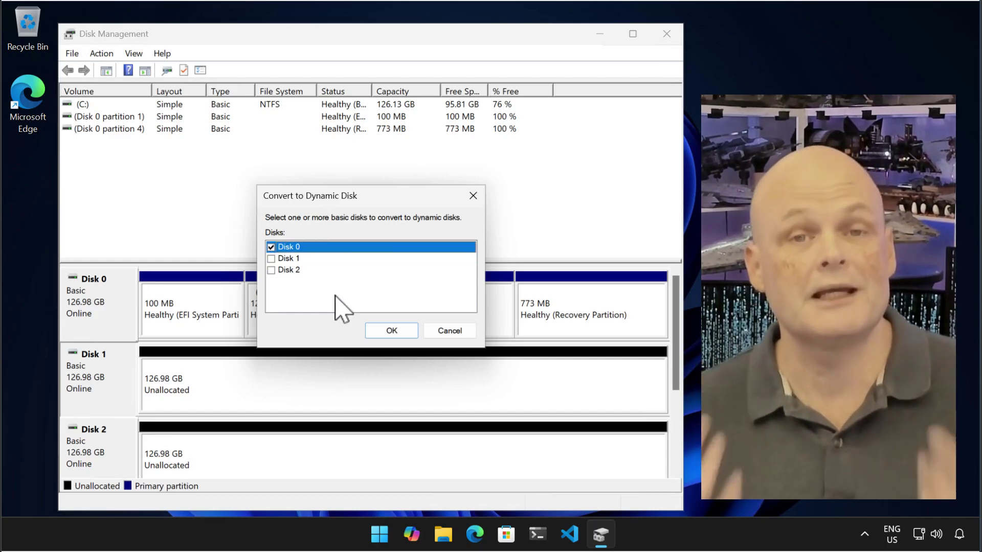
pyautogui.click(377, 333)
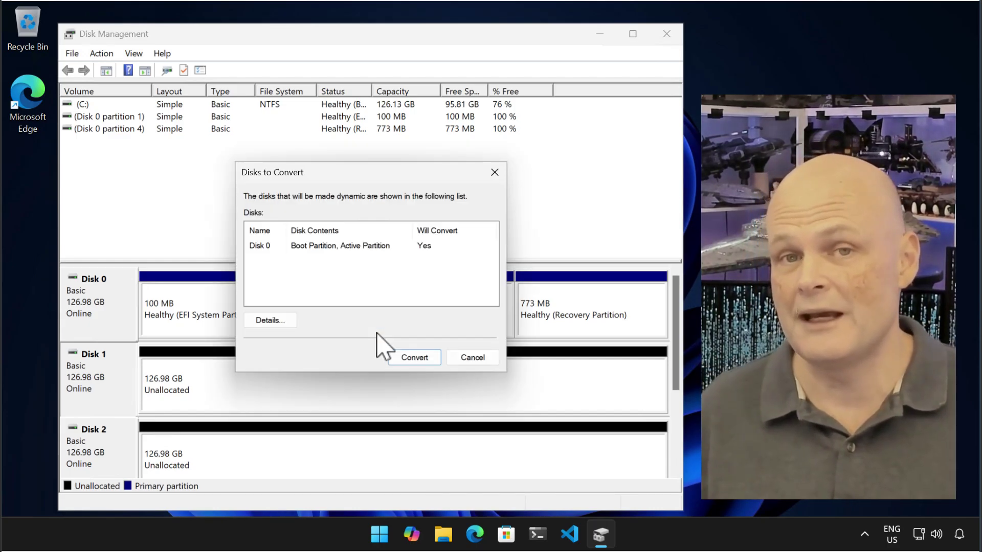
pyautogui.click(399, 359)
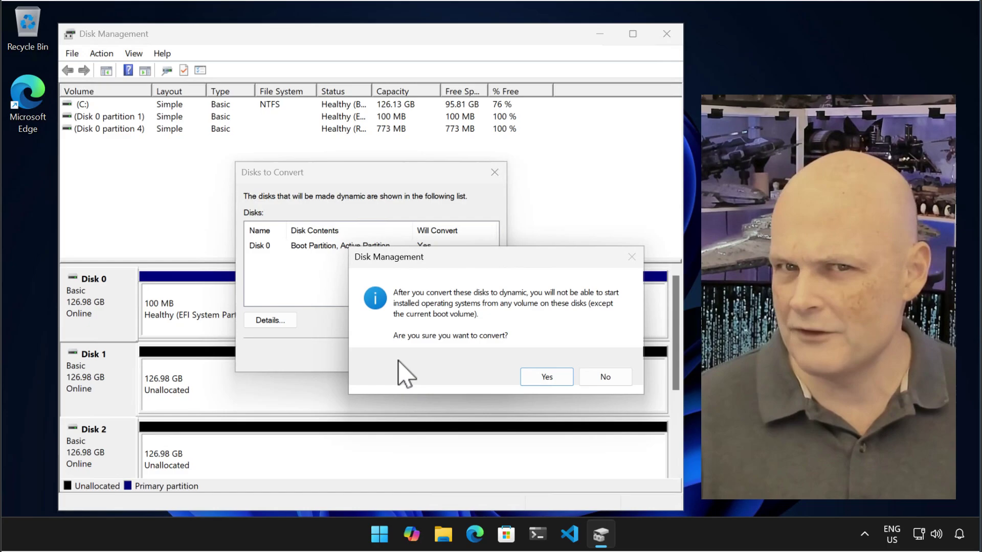
pyautogui.click(534, 377)
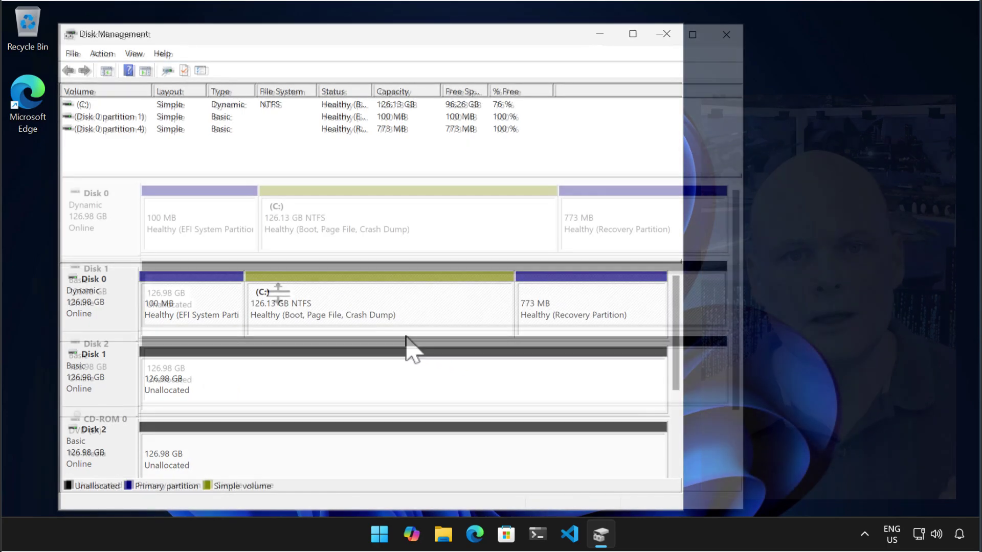
# Start a new mirrored volume on Disk 1 with Disk 2 added, at full size
pyautogui.rightClick(115, 304)
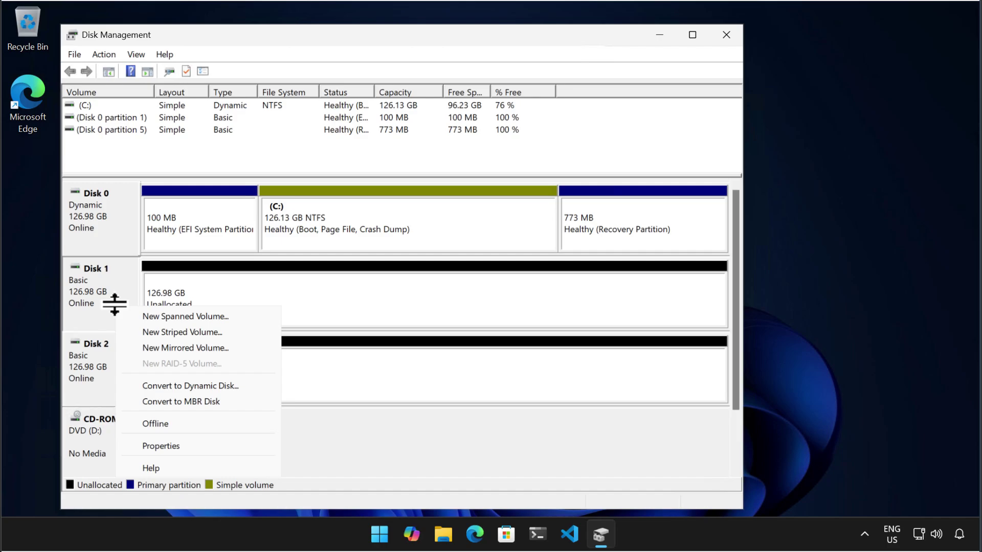
pyautogui.click(173, 347)
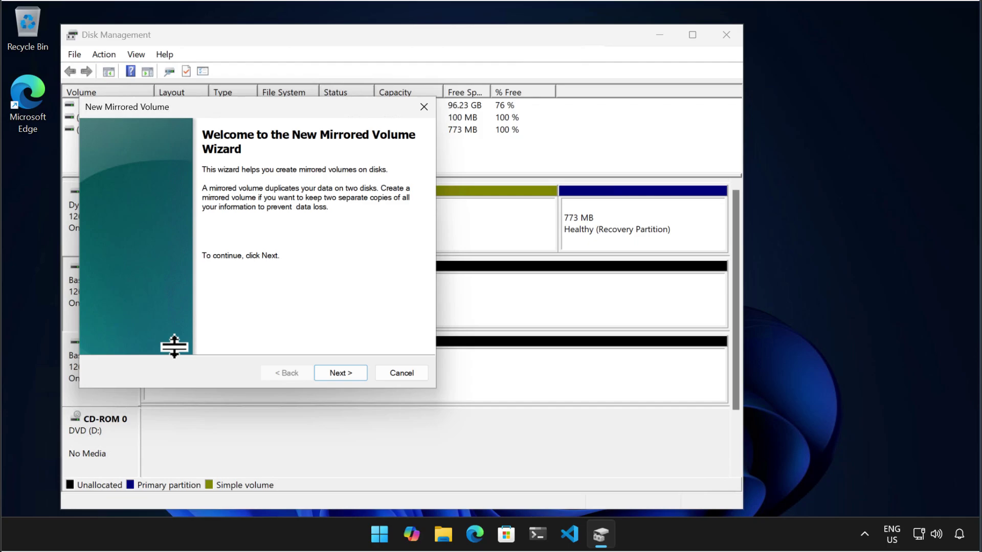
pyautogui.click(340, 371)
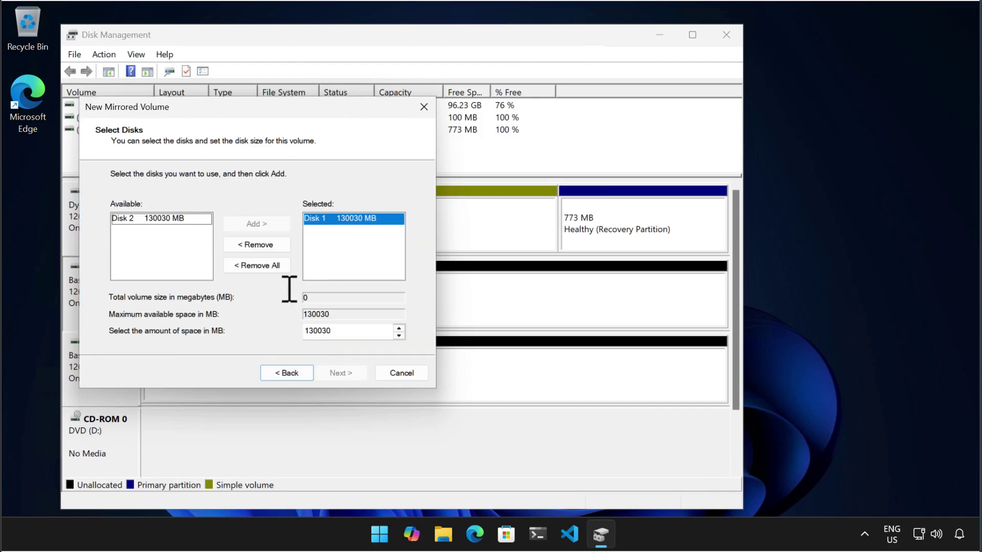
pyautogui.click(172, 218)
pyautogui.click(243, 224)
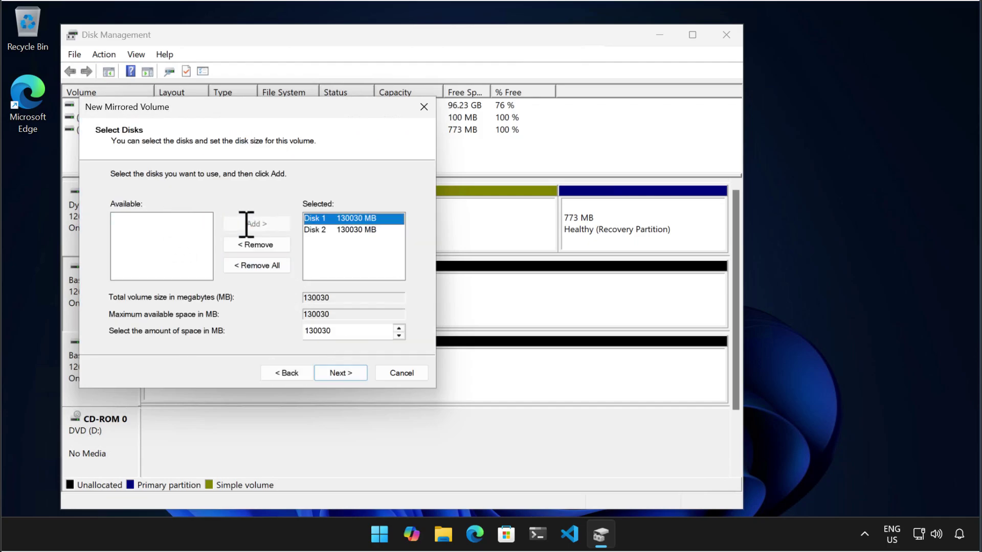
pyautogui.click(339, 373)
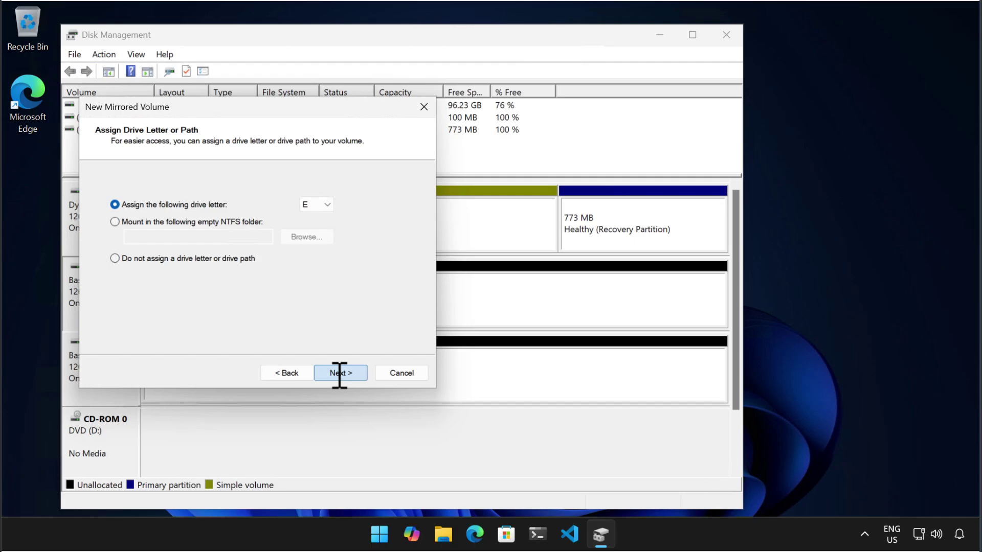
# Keep letter E, label it 'MirroredVolume' in NTFS, finish, and accept converting both disks to dynamic
pyautogui.click(339, 372)
pyautogui.tripleClick(308, 274)
pyautogui.write('MirroredVolume')
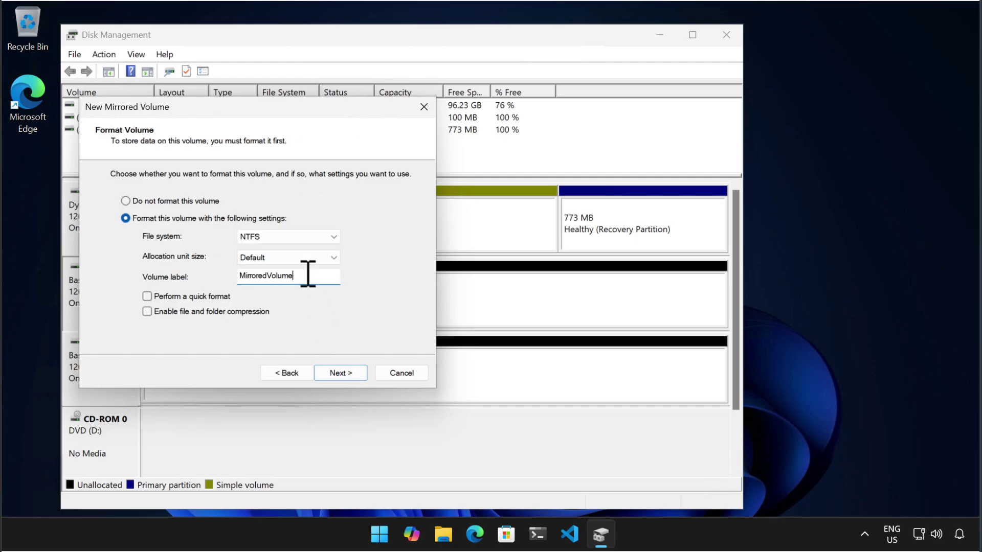
pyautogui.click(333, 373)
pyautogui.click(333, 372)
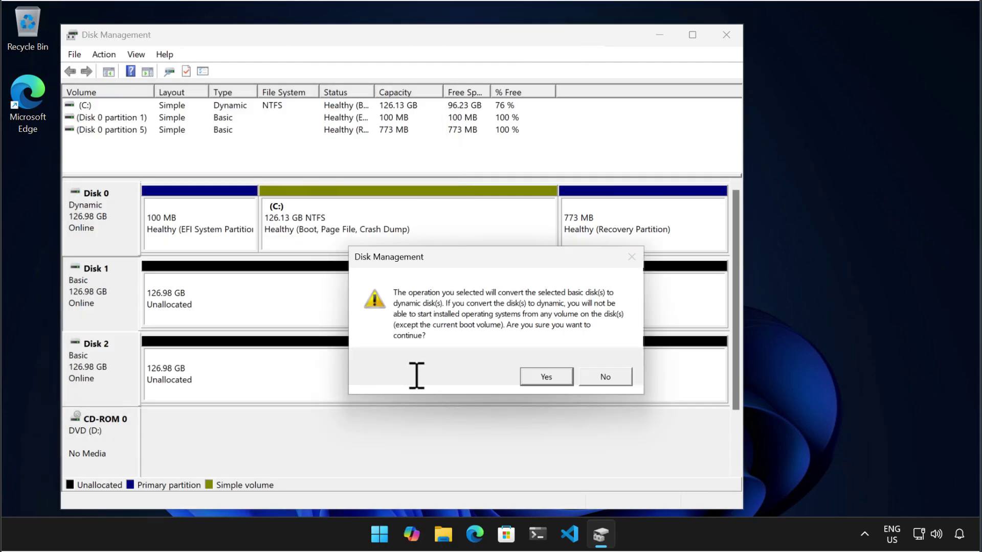
pyautogui.click(540, 377)
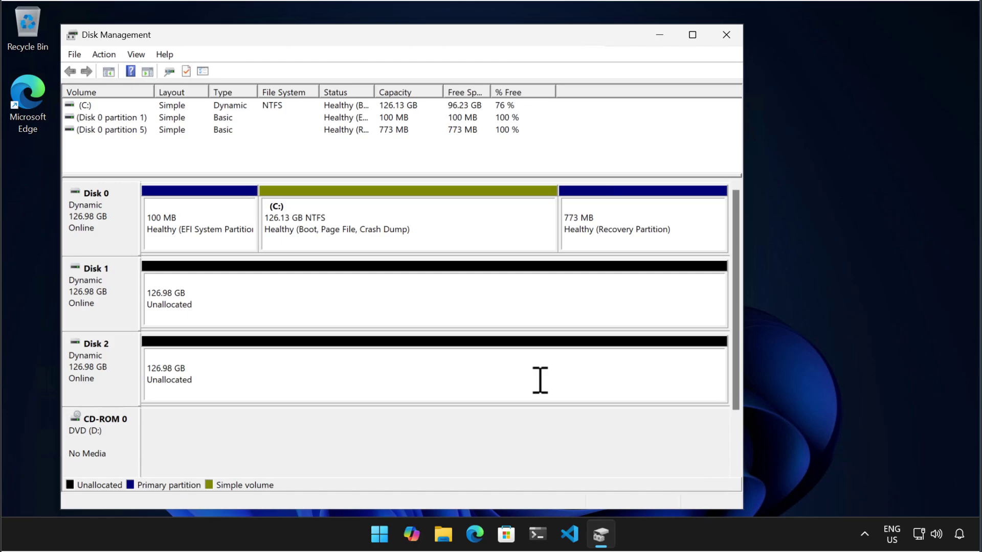
# Create an ExampleData folder on MirroredVolume (E:) in File Explorer, then return to This PC
pyautogui.click(443, 530)
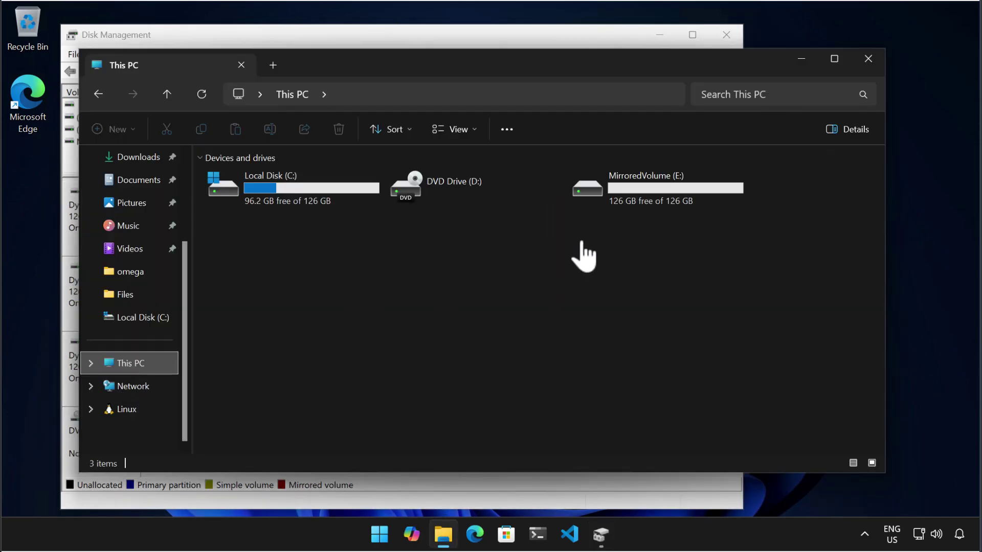
pyautogui.doubleClick(575, 201)
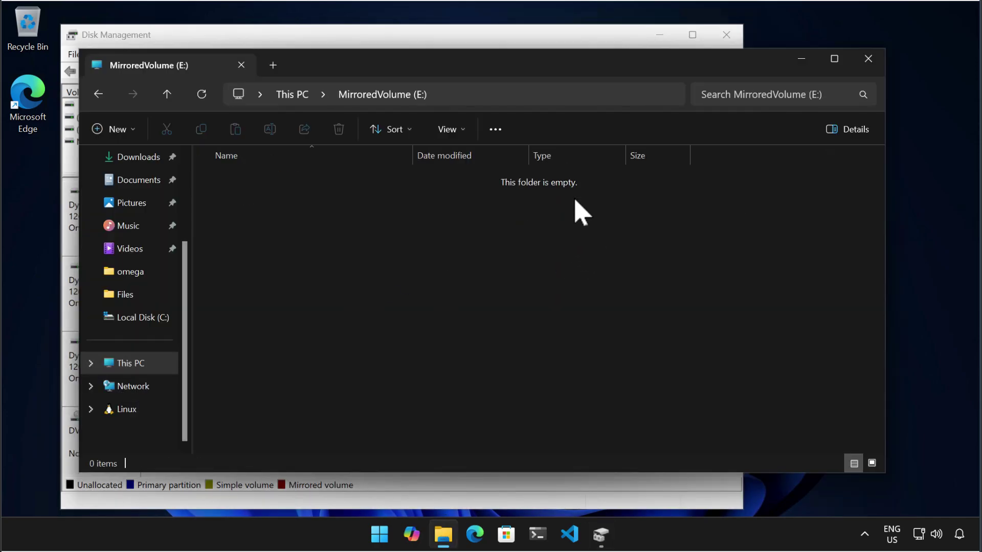
pyautogui.rightClick(420, 238)
pyautogui.moveTo(444, 329)
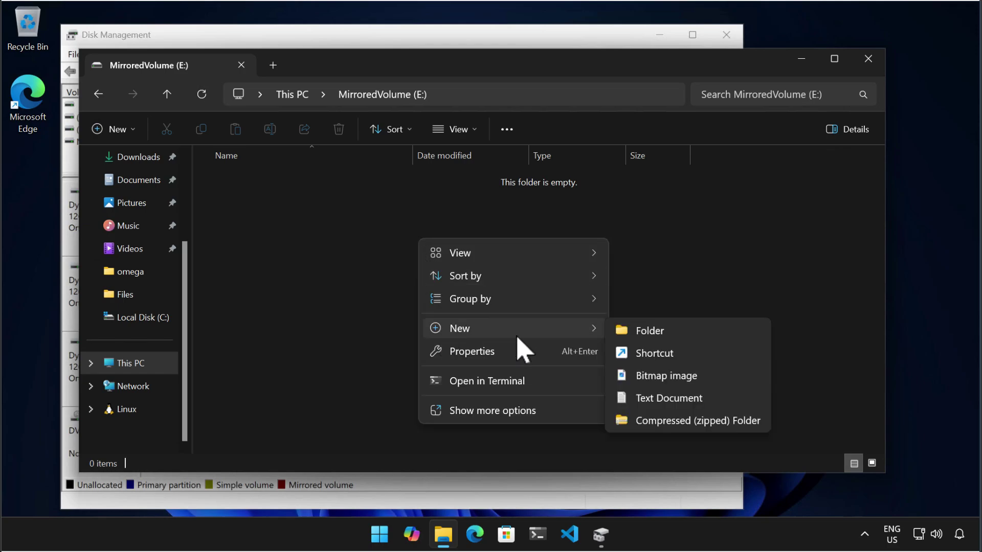
pyautogui.click(649, 331)
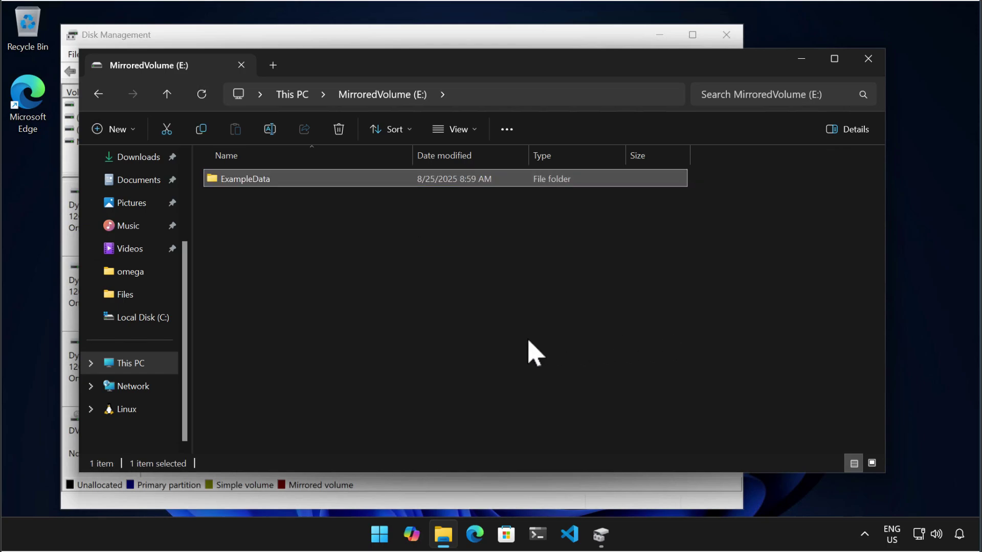
pyautogui.click(134, 362)
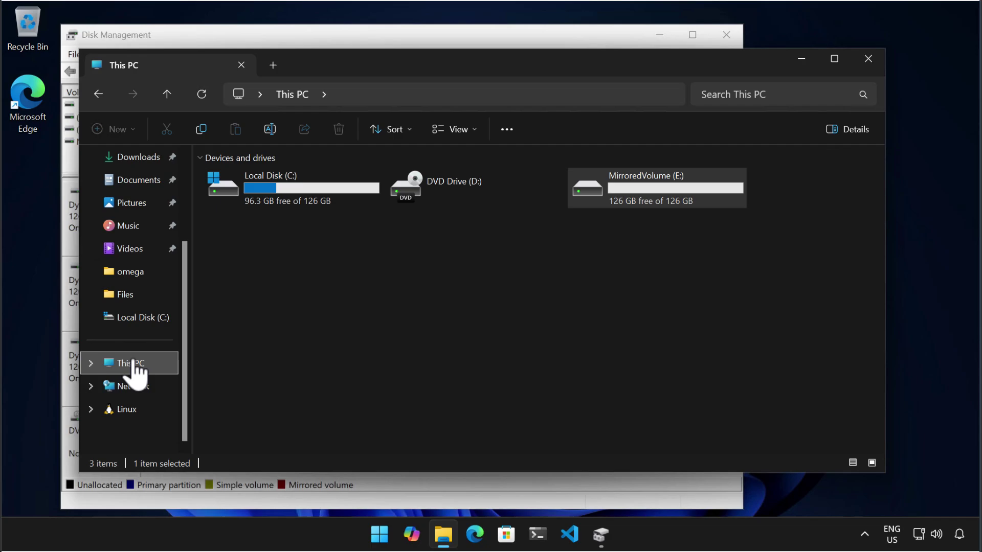
# Break the MirroredVolume mirror into two separate volumes
pyautogui.click(802, 60)
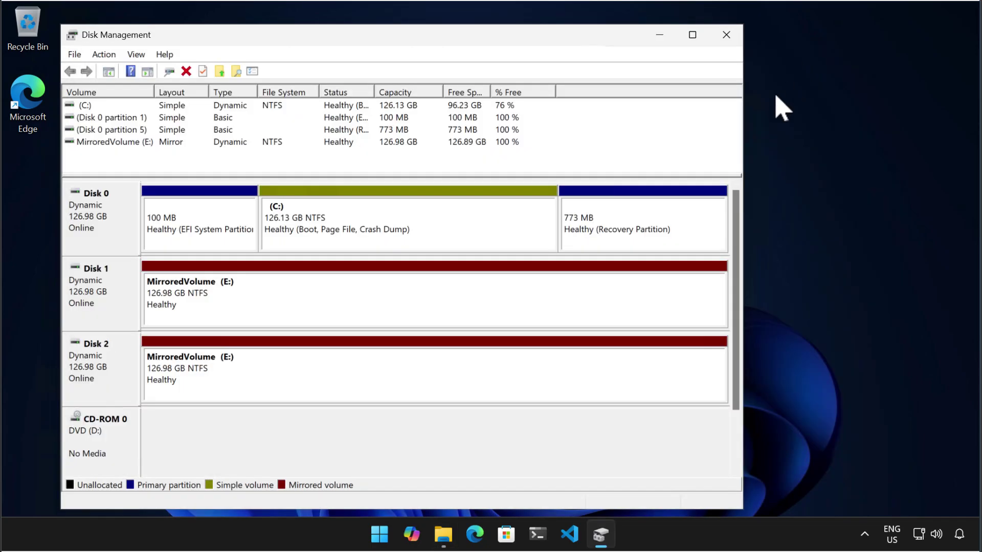
pyautogui.rightClick(381, 371)
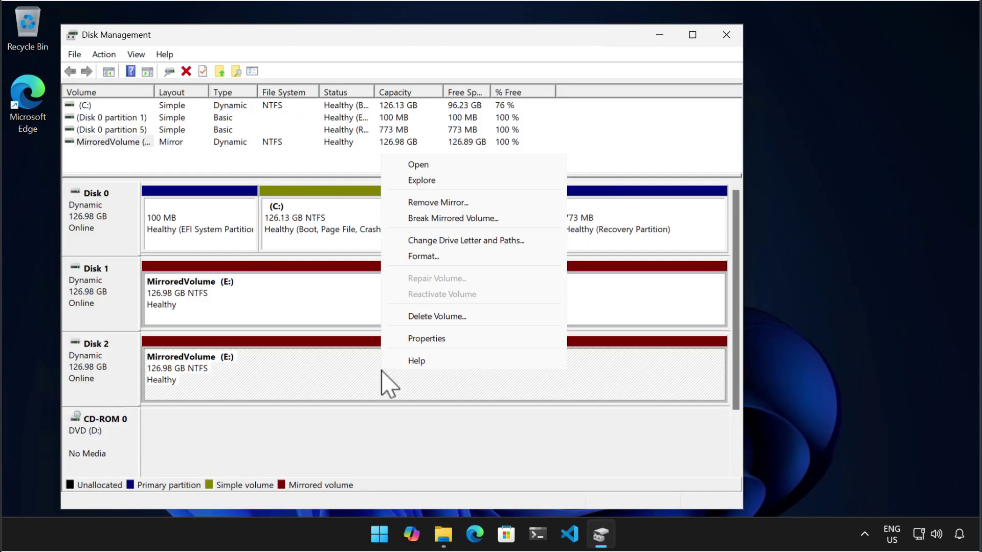
pyautogui.click(437, 219)
pyautogui.click(543, 362)
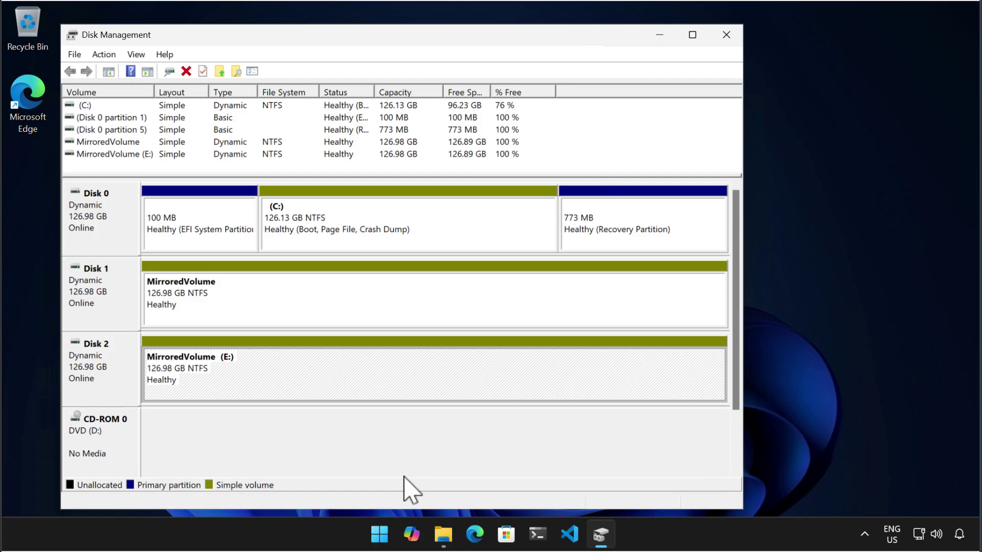
# Assign drive letter F to Disk 1's volume and view both drives in File Explorer
pyautogui.rightClick(419, 307)
pyautogui.click(412, 394)
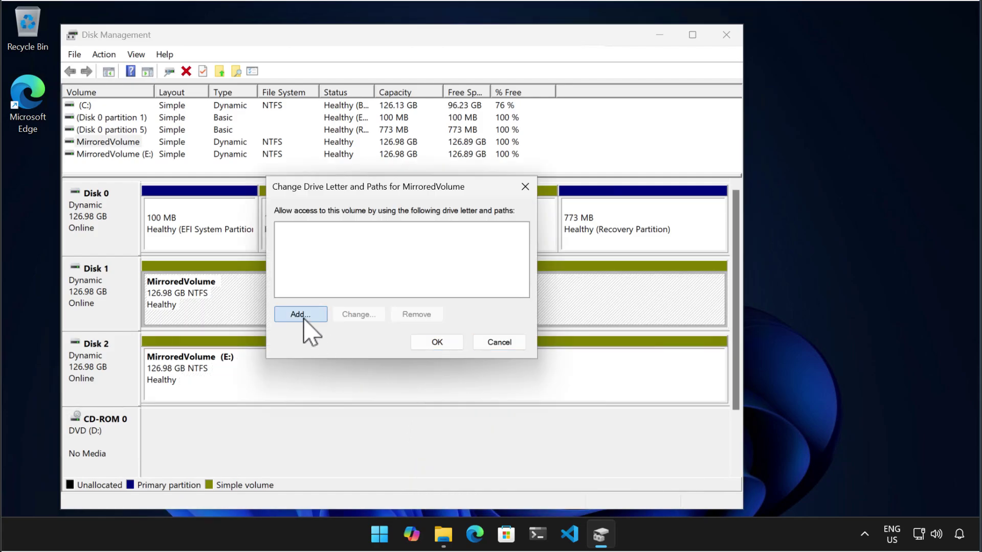
pyautogui.click(303, 319)
pyautogui.click(441, 318)
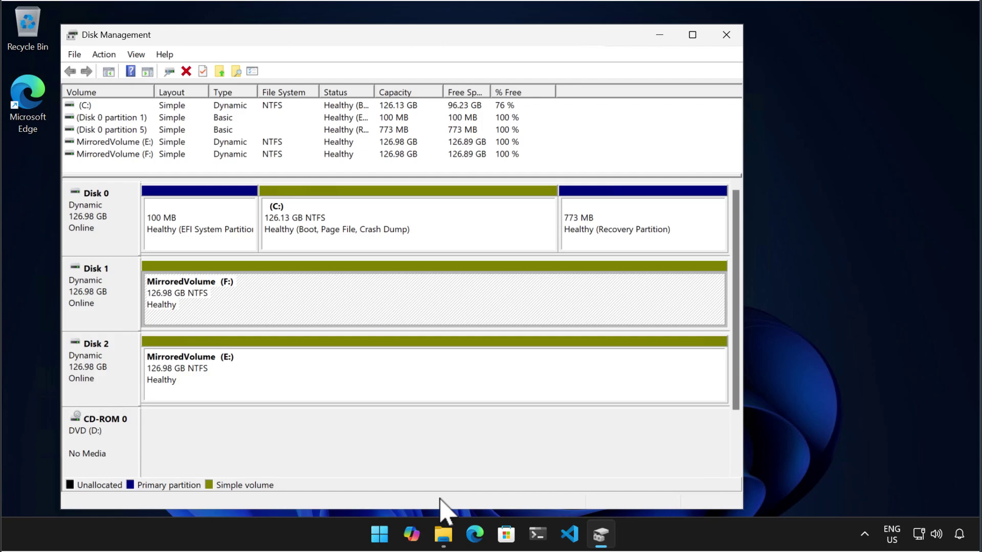
pyautogui.click(443, 535)
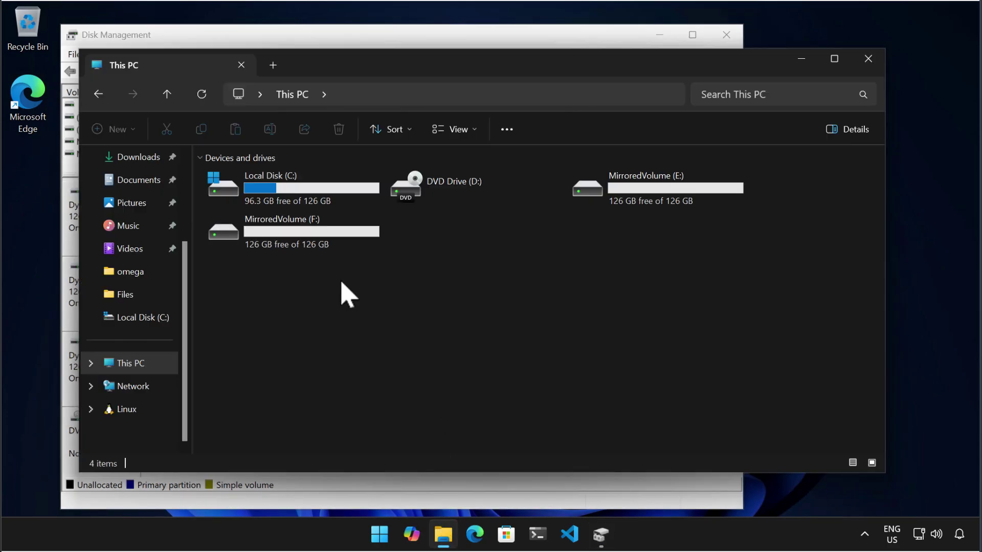
pyautogui.doubleClick(329, 241)
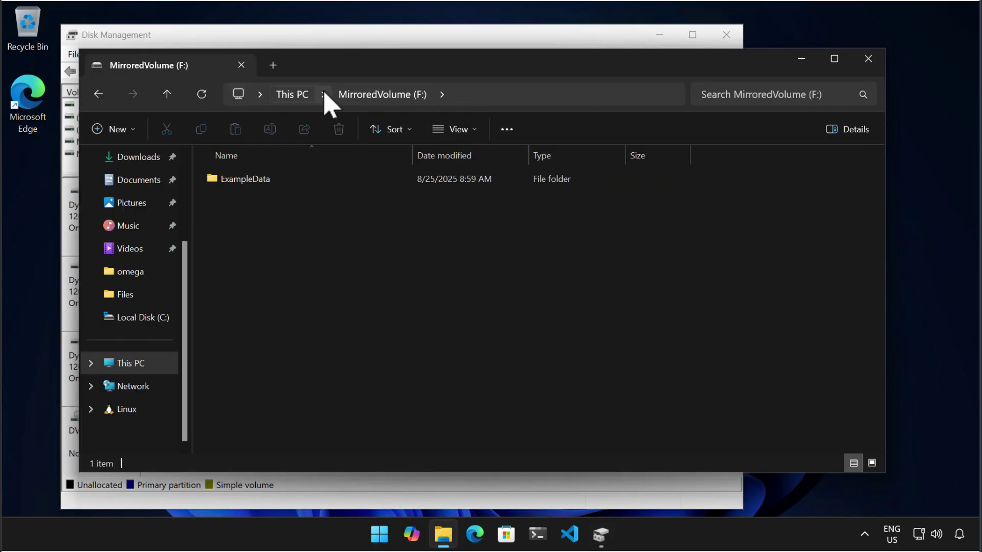
pyautogui.click(297, 96)
pyautogui.click(658, 210)
pyautogui.doubleClick(659, 211)
pyautogui.click(295, 97)
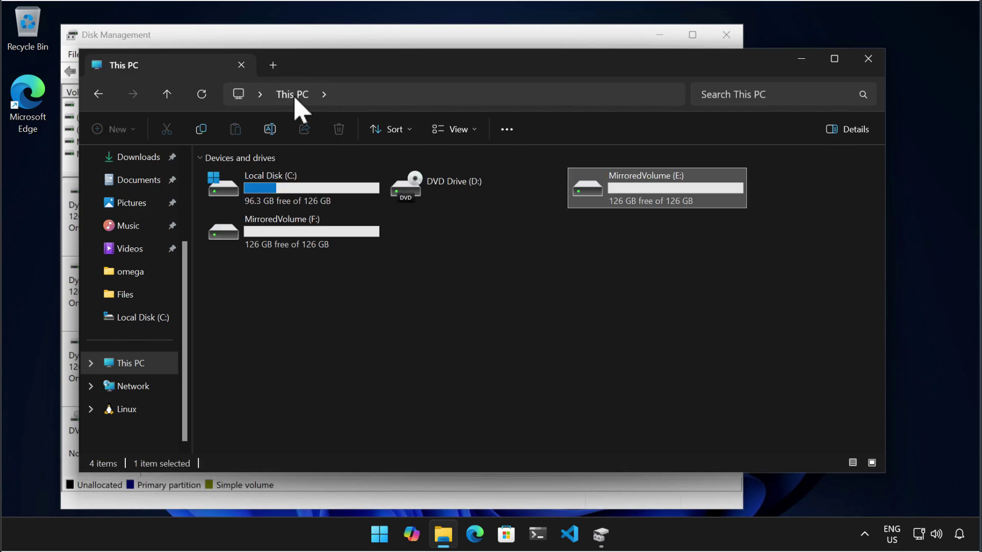